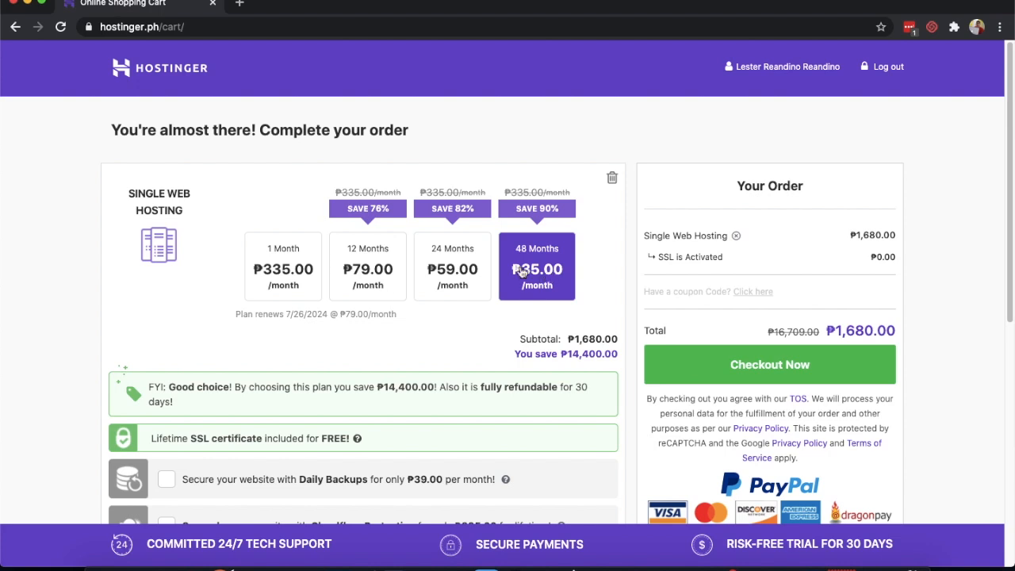
- Switch the Hostinger hosting plan to the 12 Months term
click(358, 272)
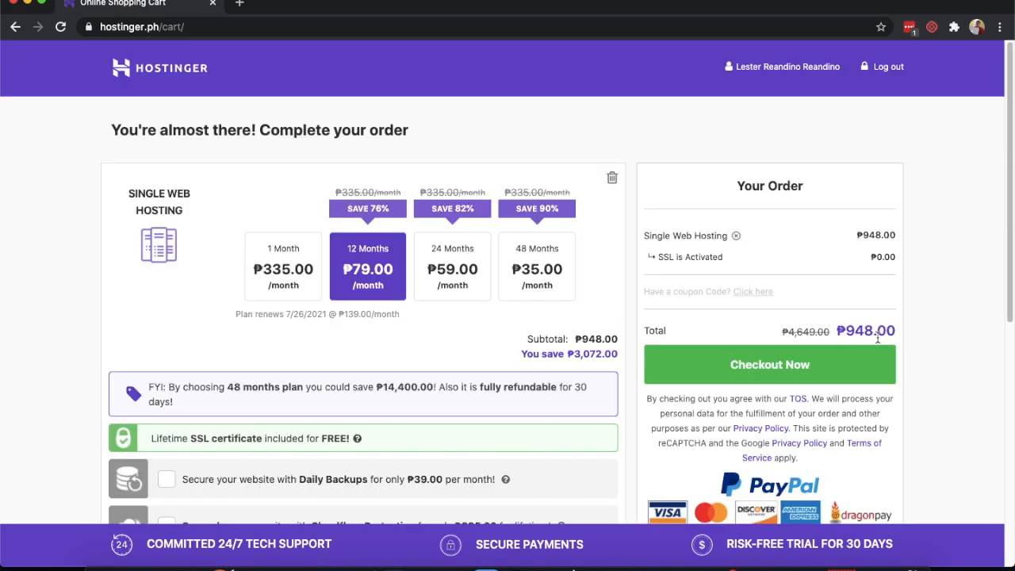
scroll(587, 386, down, 3)
scroll(582, 386, down, 3)
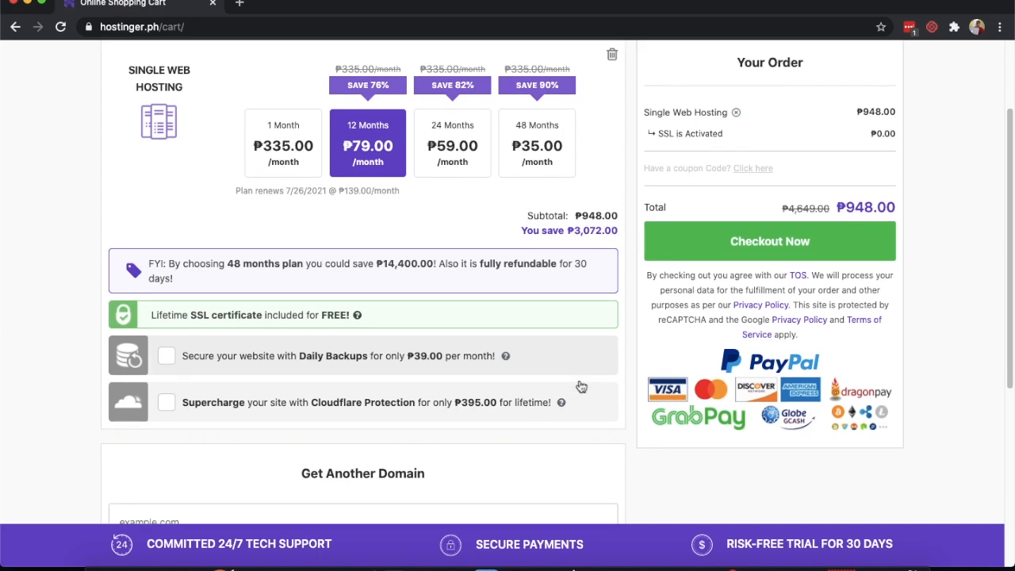
- Search for digitalsellingengine.com and add the available domain to the cart
click(416, 418)
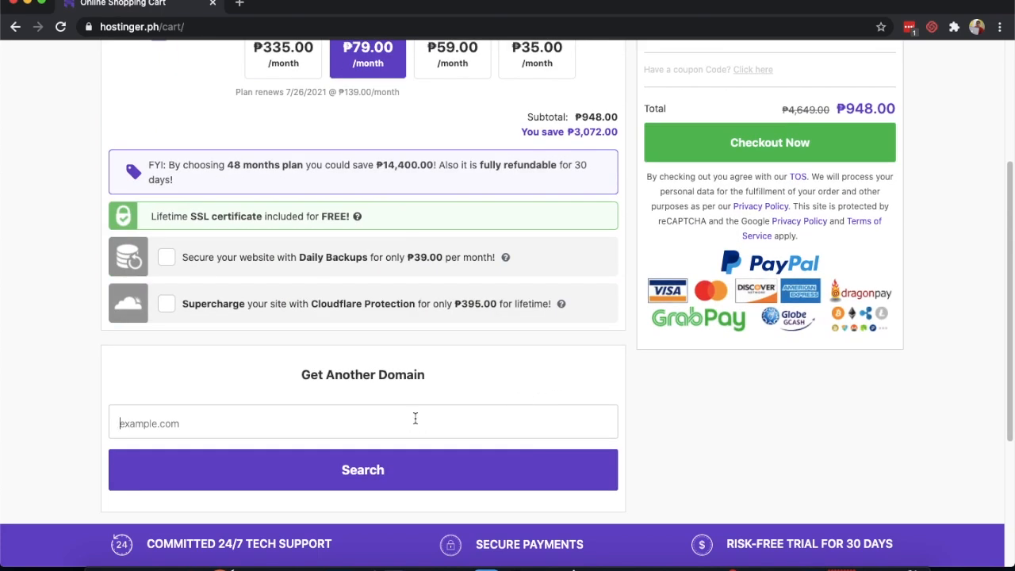
text(digitalsellingengine.com)
click(381, 465)
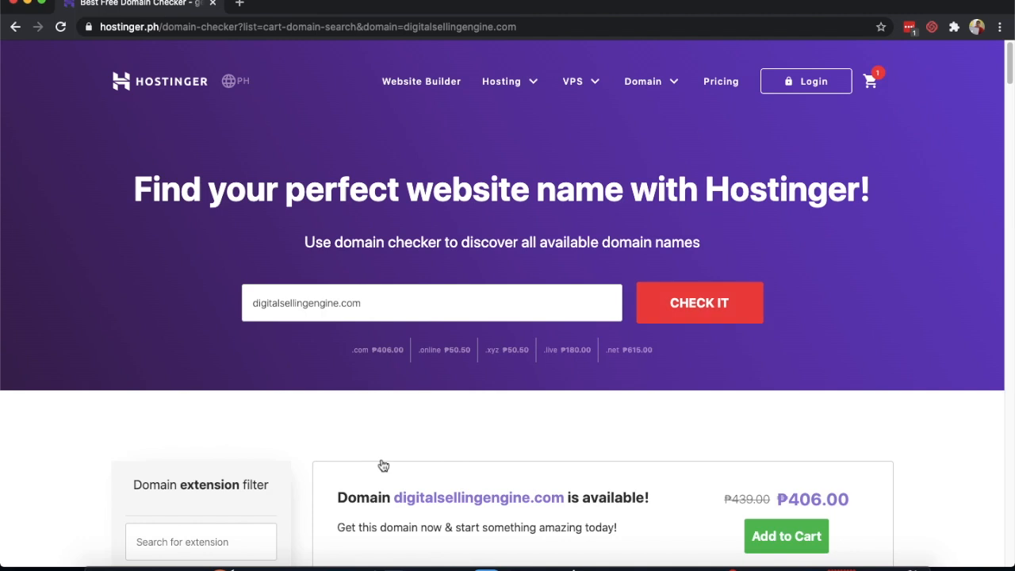
scroll(724, 498, down, 1)
click(785, 525)
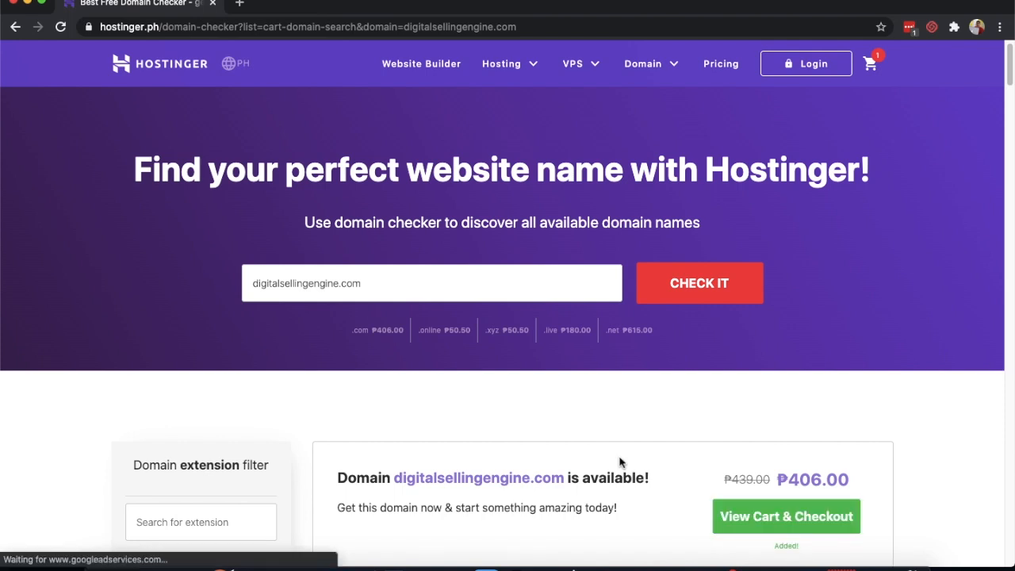
click(796, 516)
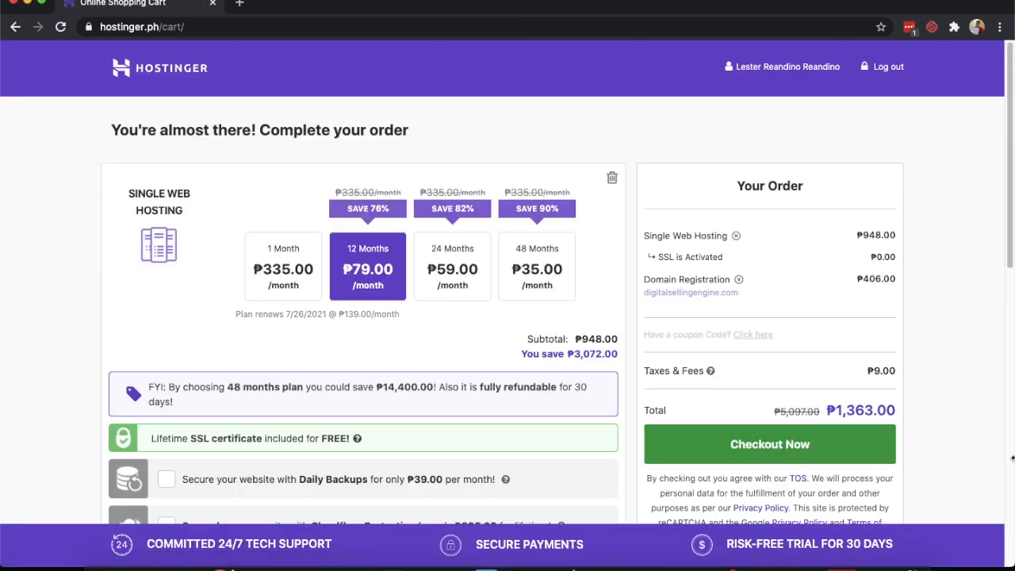
- Check the cart's ₱1,363.00 total with the domain, then go to the hPanel dashboard
scroll(833, 397, down, 1)
drag(855, 394, 901, 394)
scroll(699, 347, down, 5)
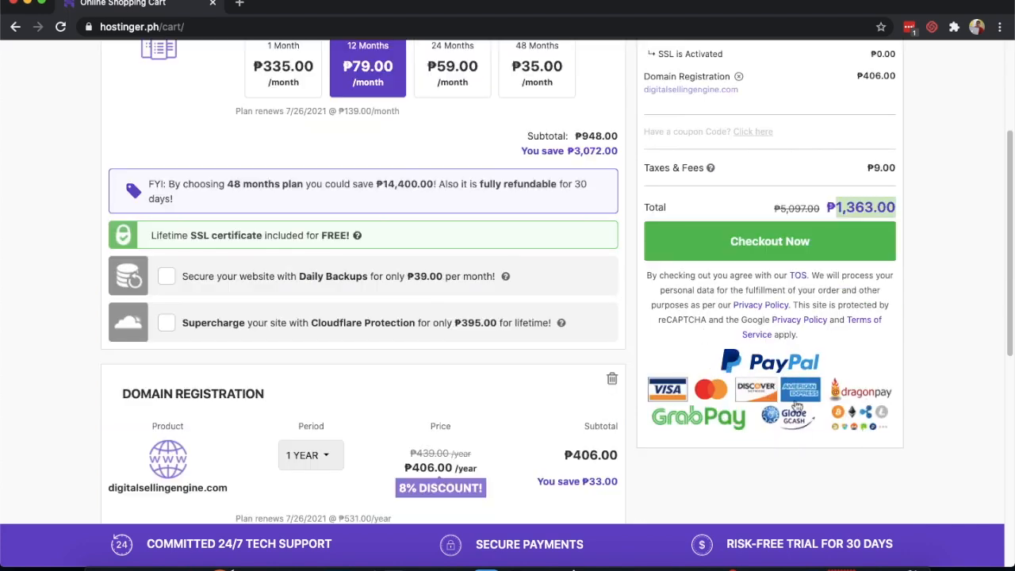
scroll(480, 365, up, 3)
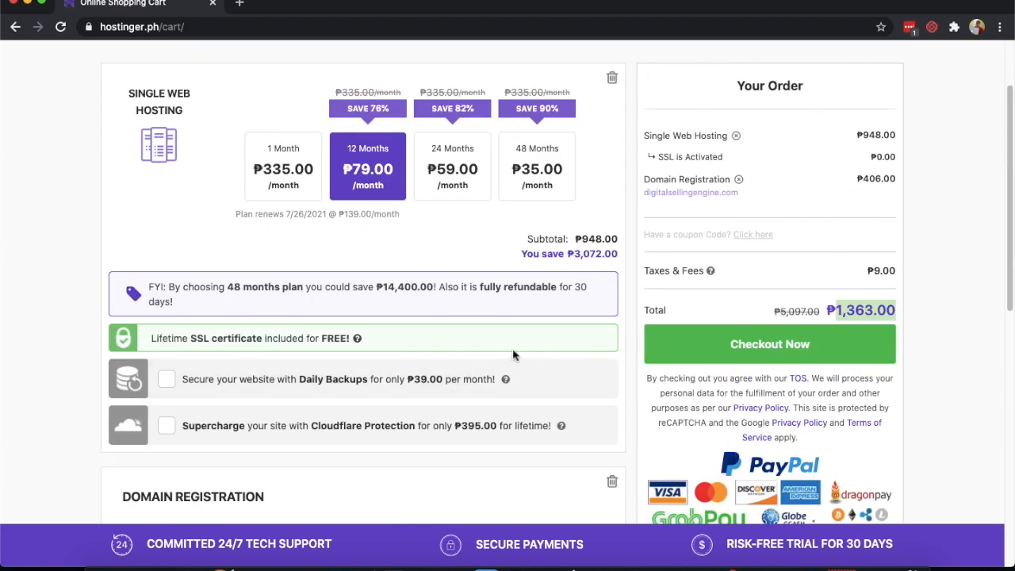
scroll(517, 354, up, 3)
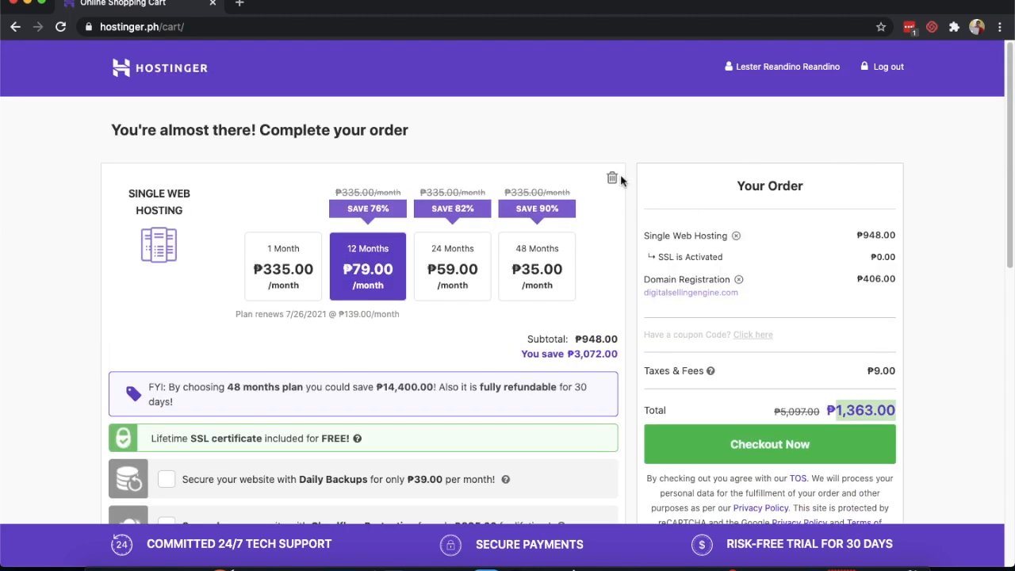
click(790, 68)
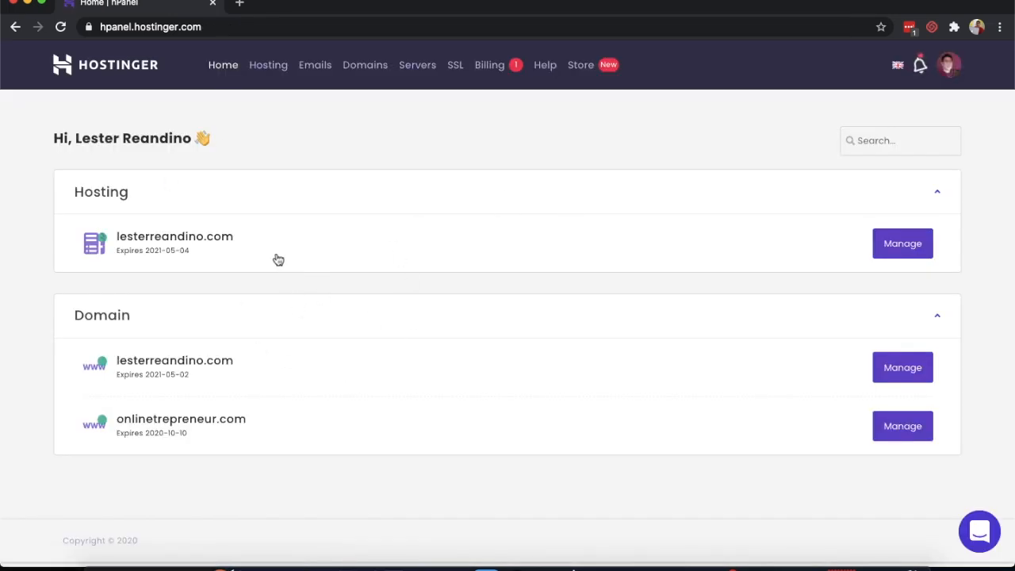
- Open the onlinetrepreneur.com hosting account and scroll to its Website section
click(839, 193)
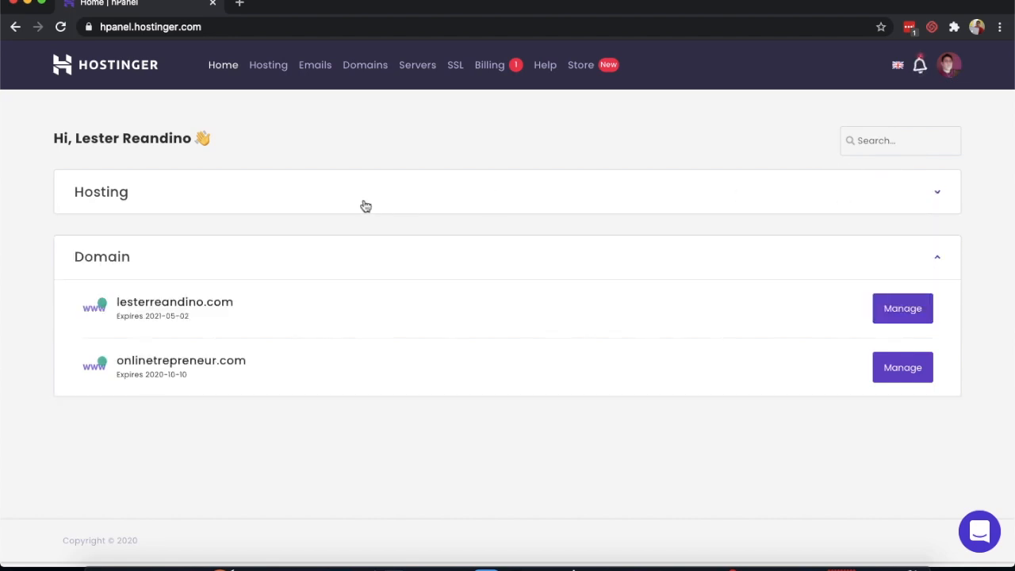
click(336, 205)
click(295, 243)
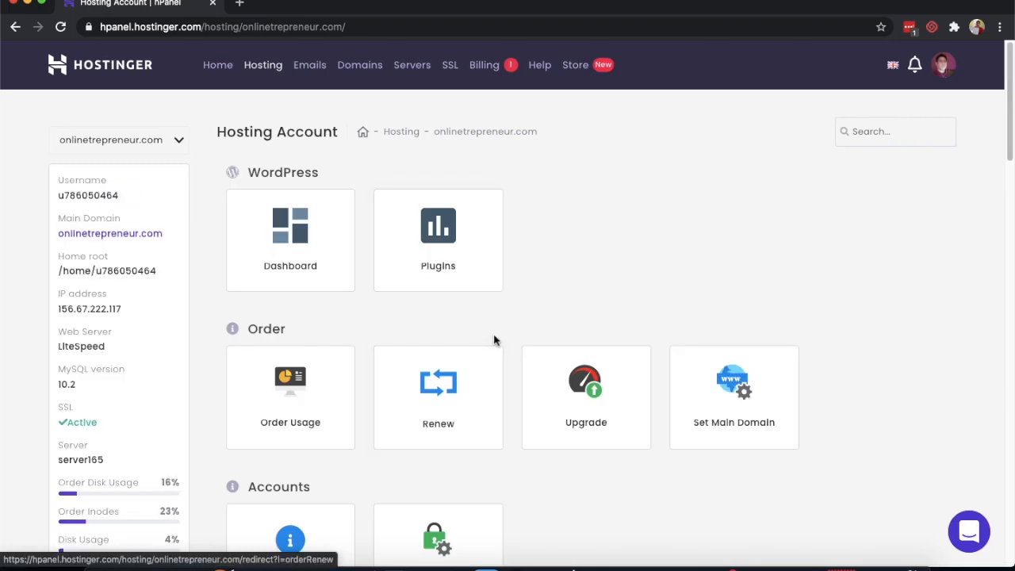
scroll(494, 340, down, 1)
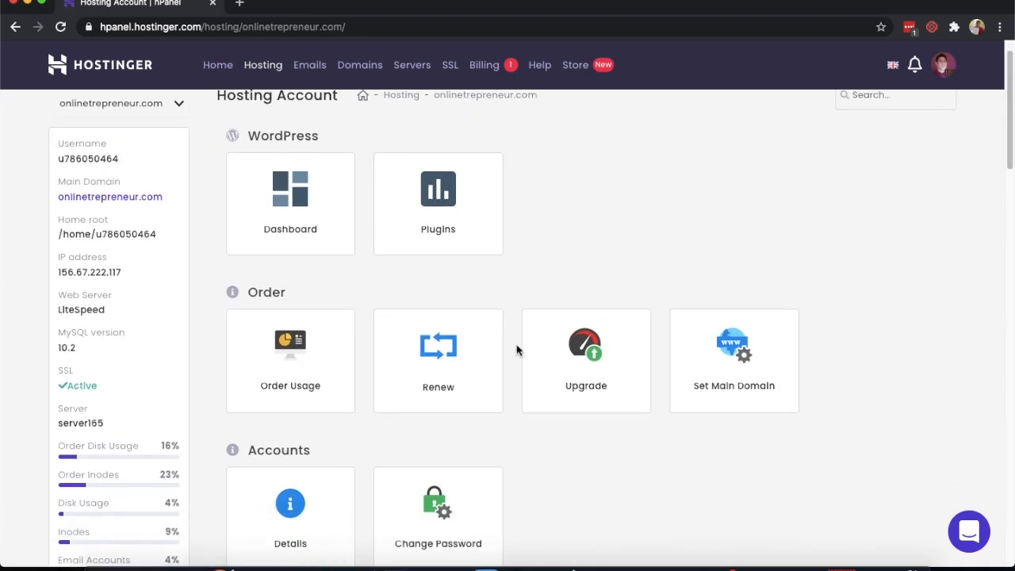
scroll(478, 344, down, 4)
scroll(475, 343, down, 2)
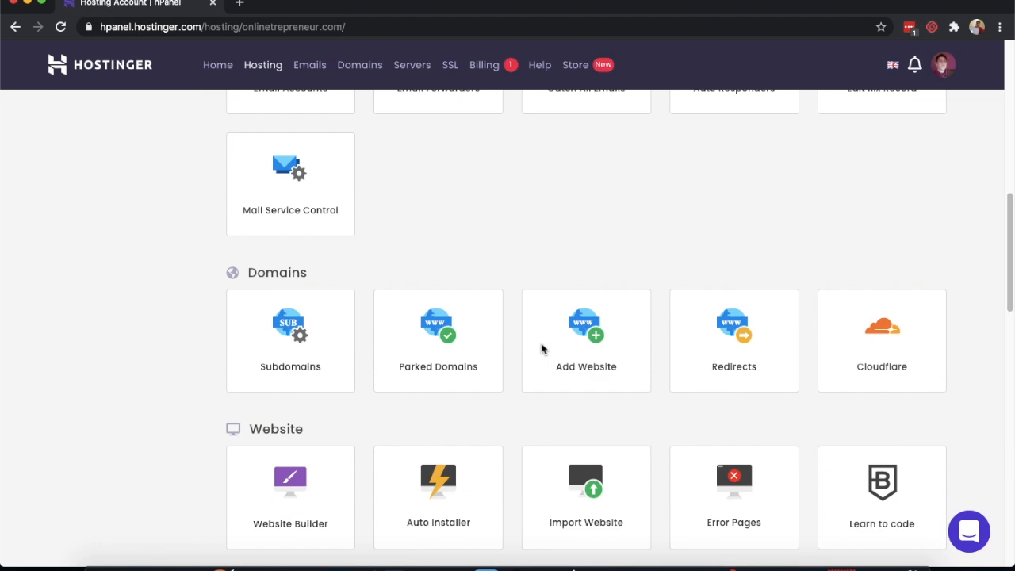
scroll(524, 353, down, 3)
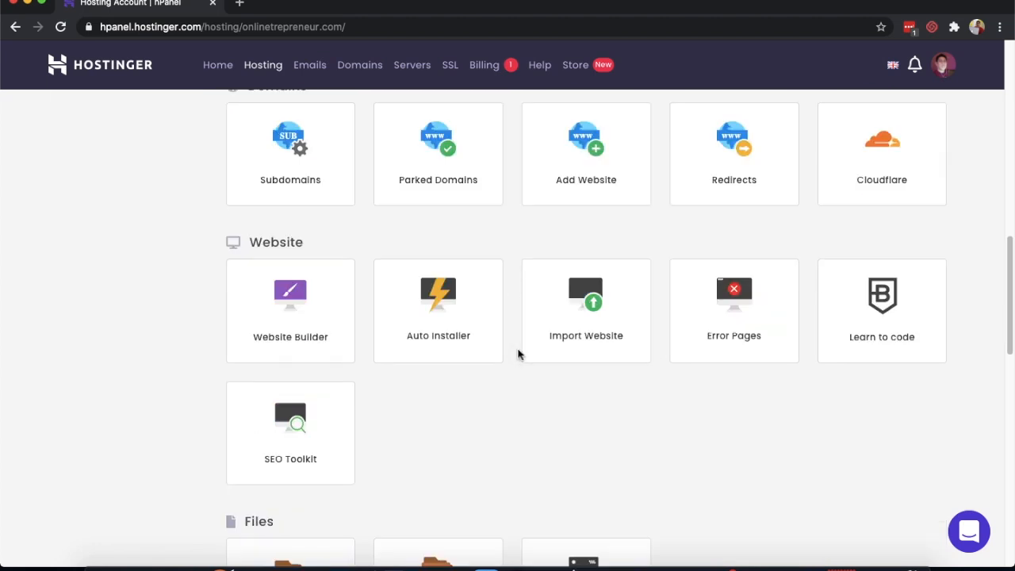
- Start a WordPress install from Auto Installer and show the Domain choices
click(421, 311)
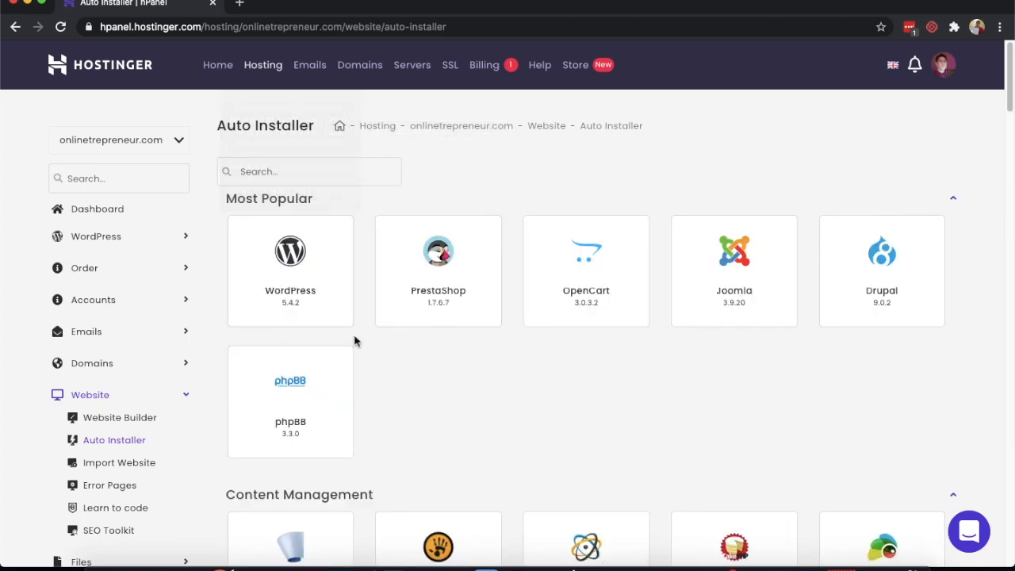
click(302, 277)
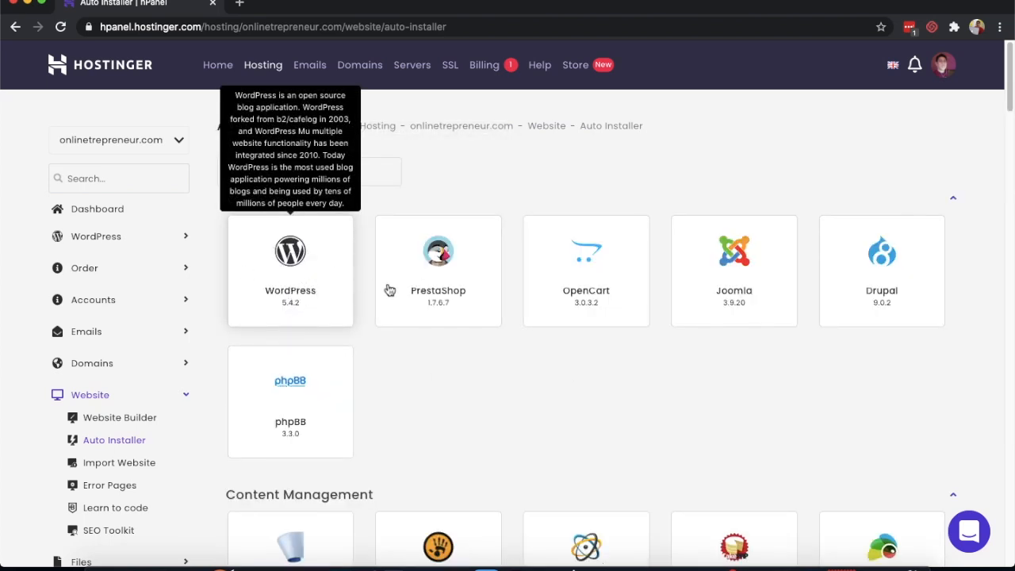
click(439, 166)
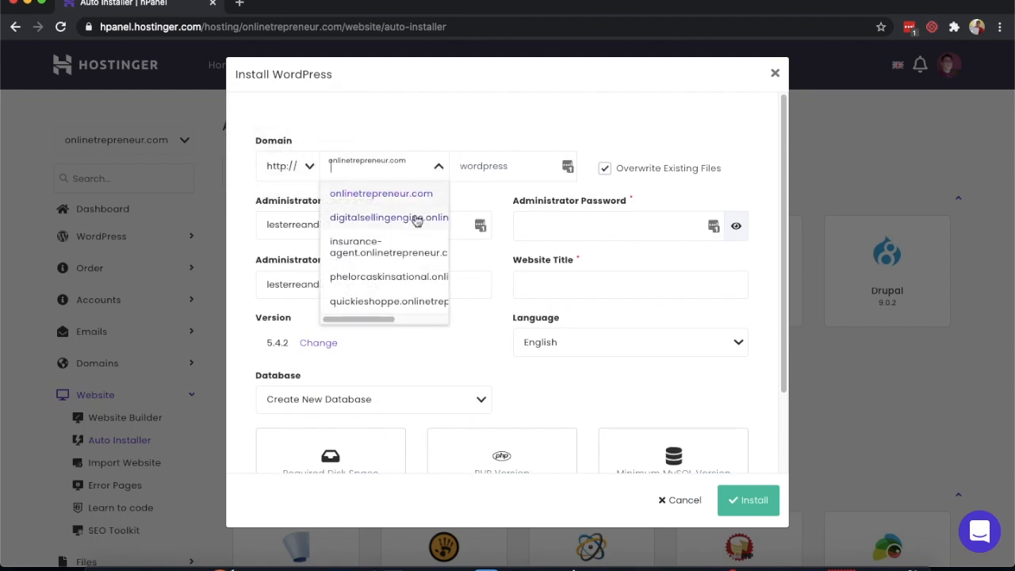
- Pick the digitalsellingengine subdomain and replace the administrator username with a new one
click(406, 225)
click(493, 167)
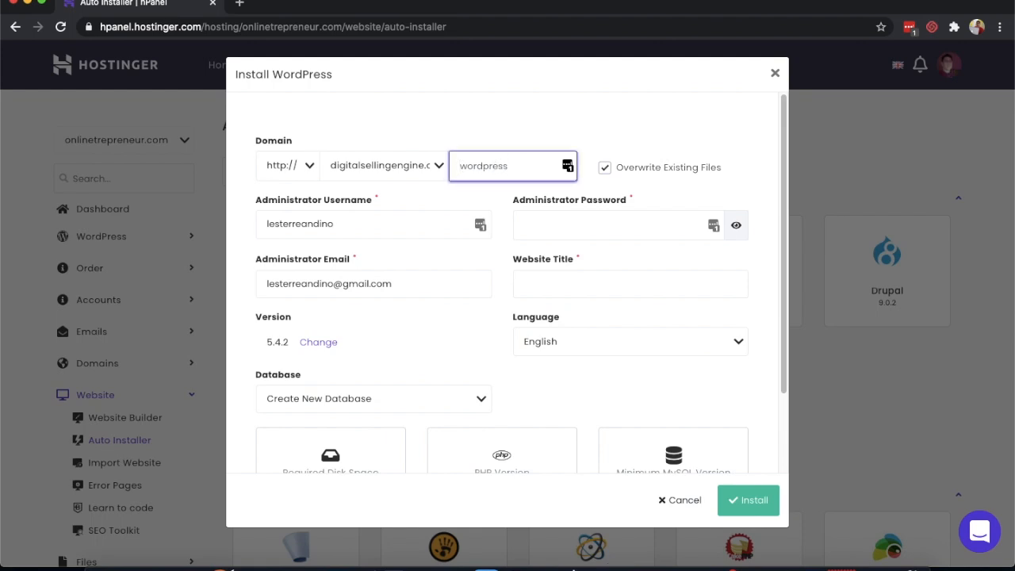
click(362, 225)
key(super+a)
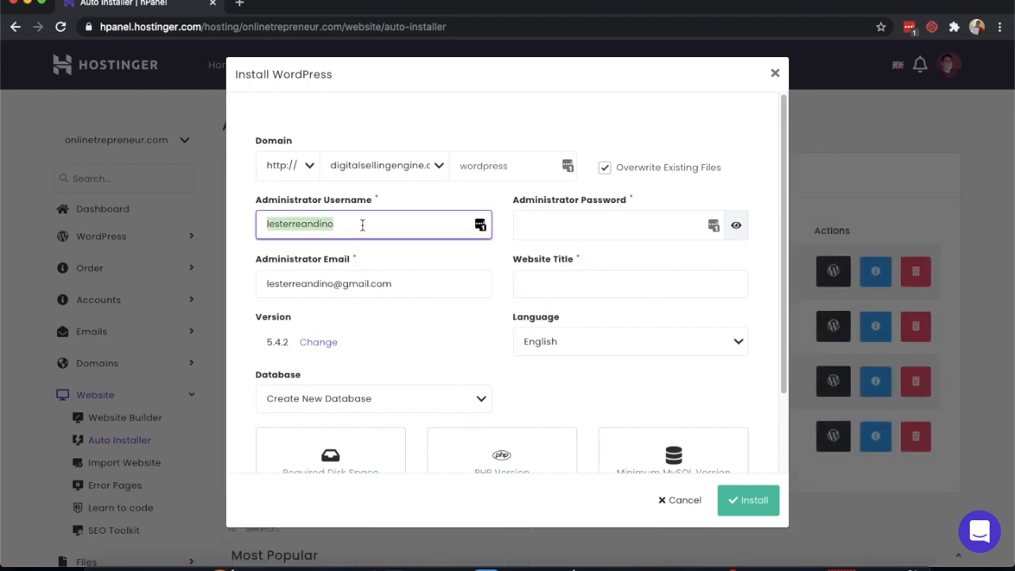
text(digitalselling)
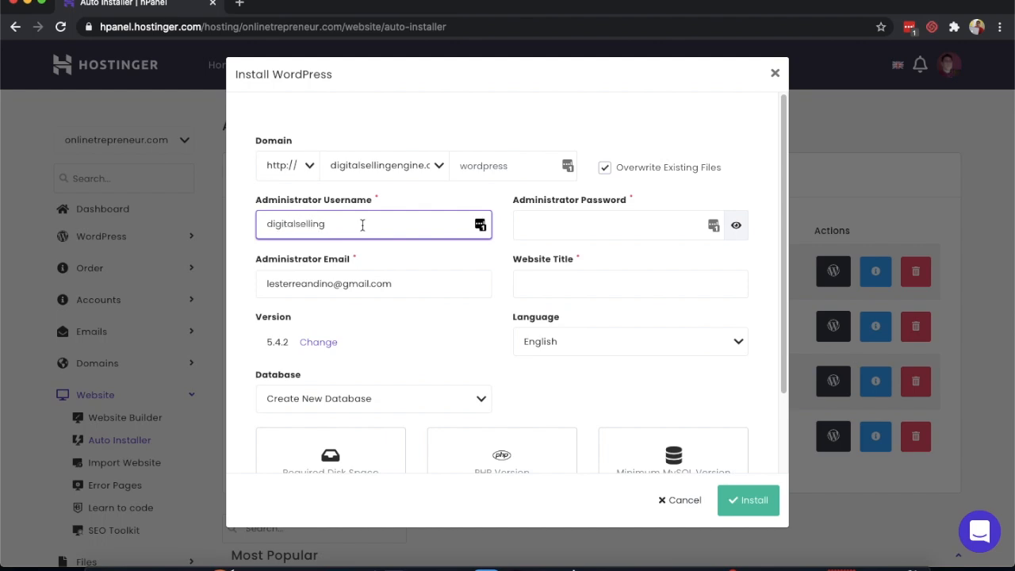
click(537, 227)
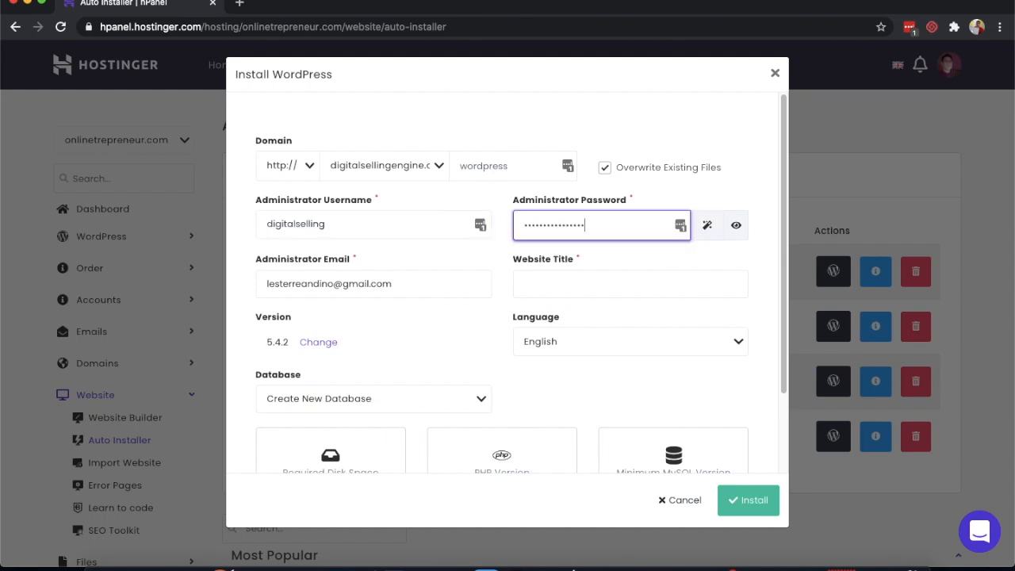
- Enter the admin e-mail and the title Digital Selling Engine, then install WordPress
click(336, 290)
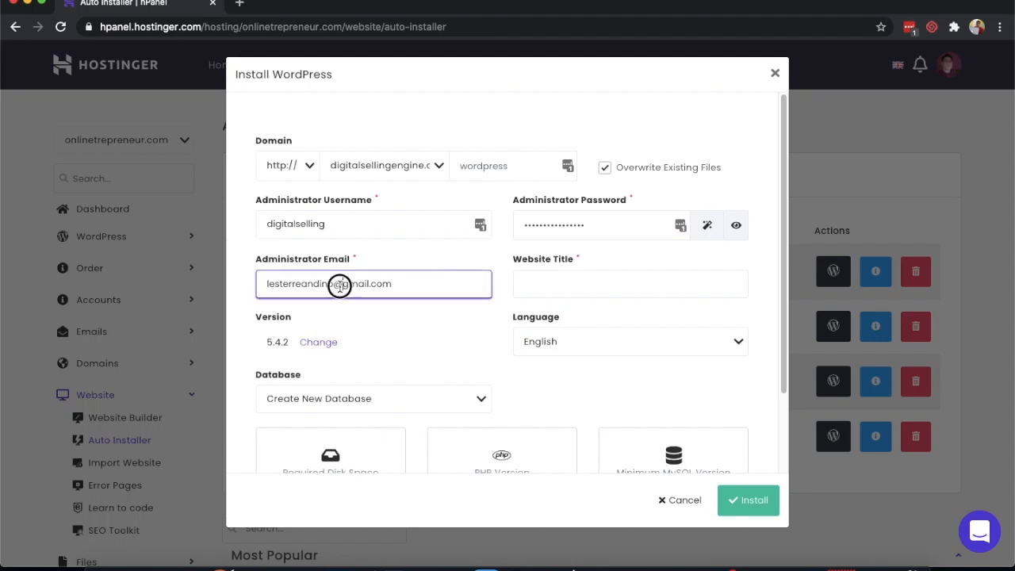
triple_click(339, 288)
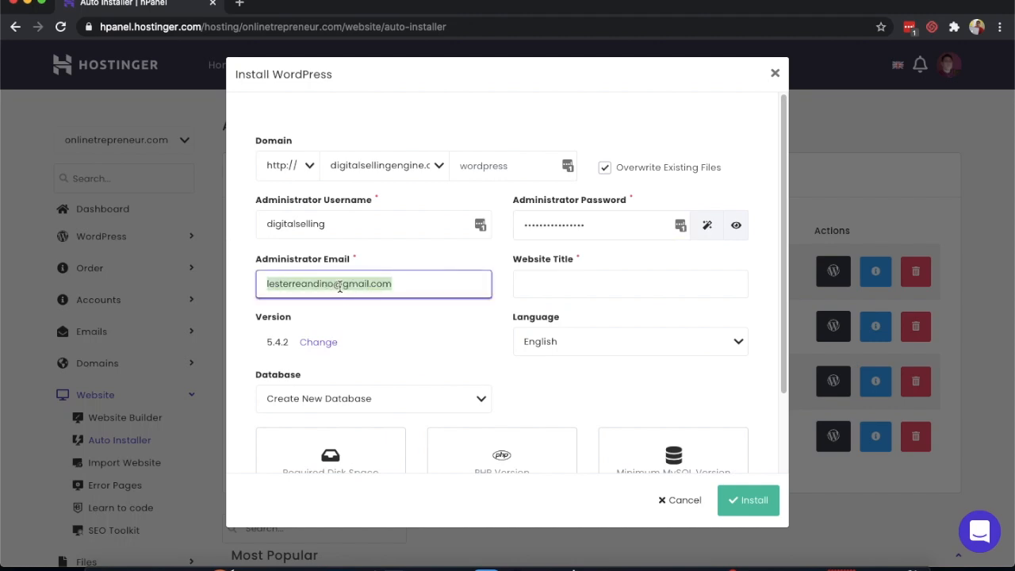
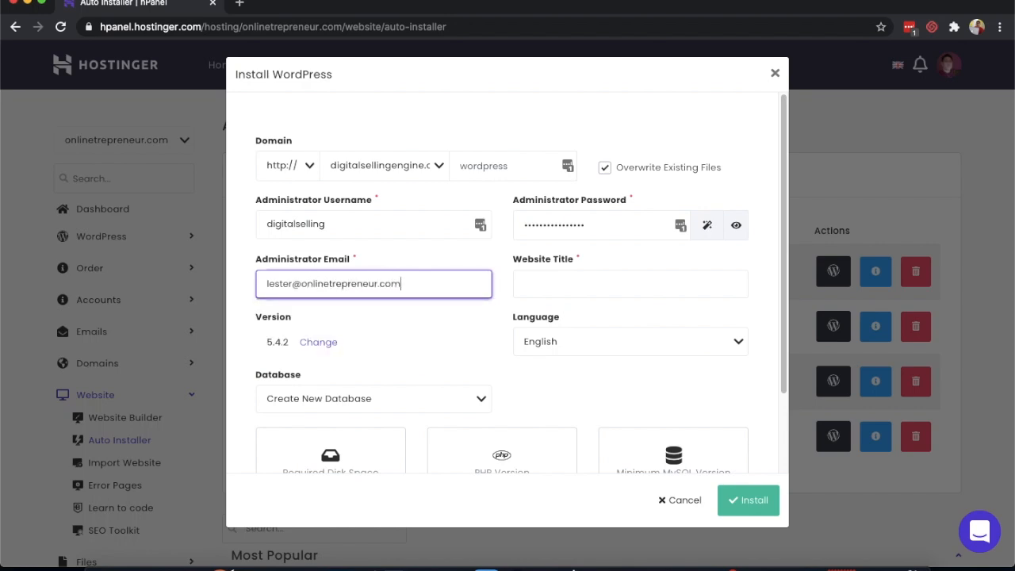
click(630, 283)
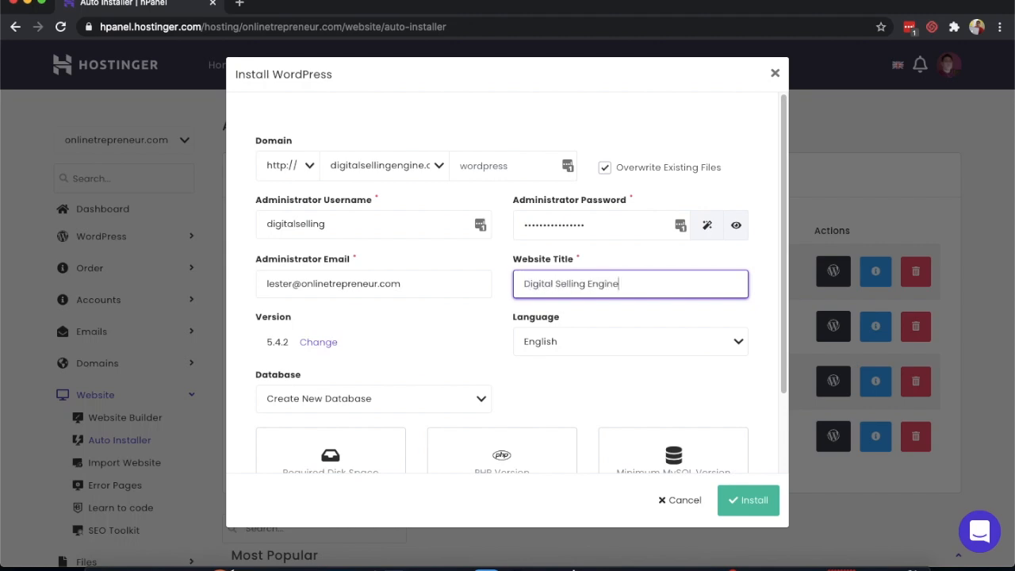
scroll(701, 358, down, 1)
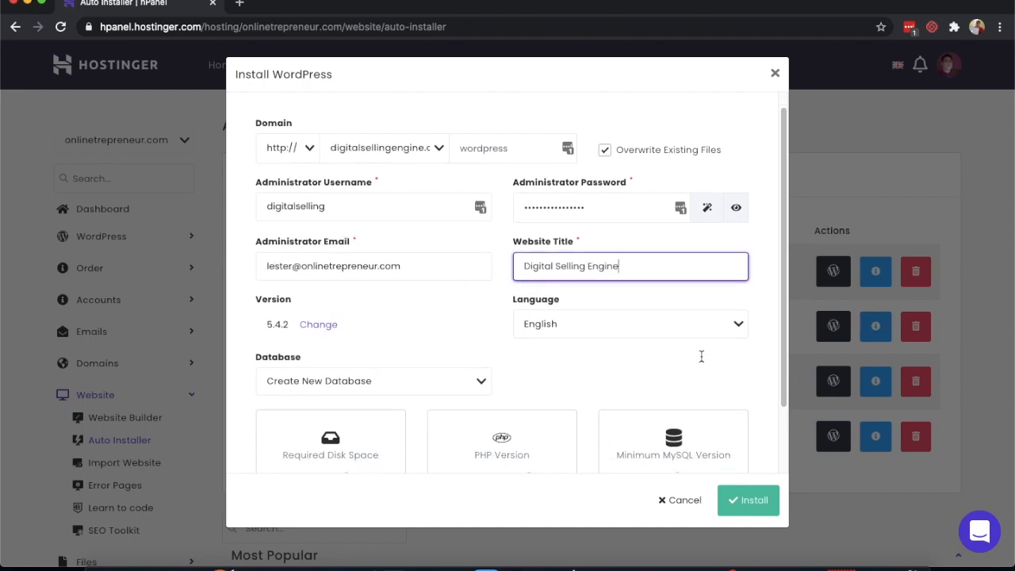
scroll(620, 364, down, 2)
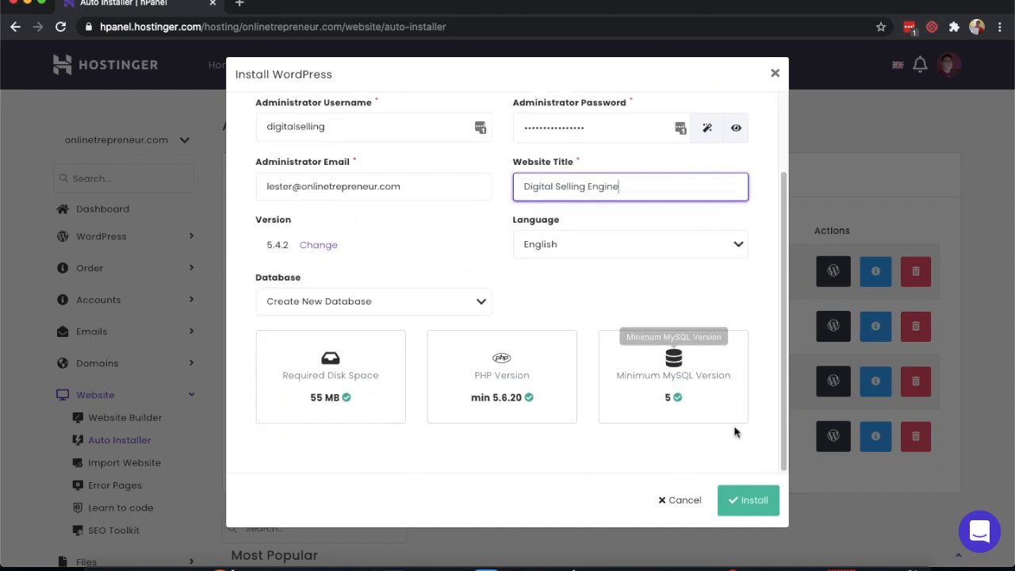
click(749, 500)
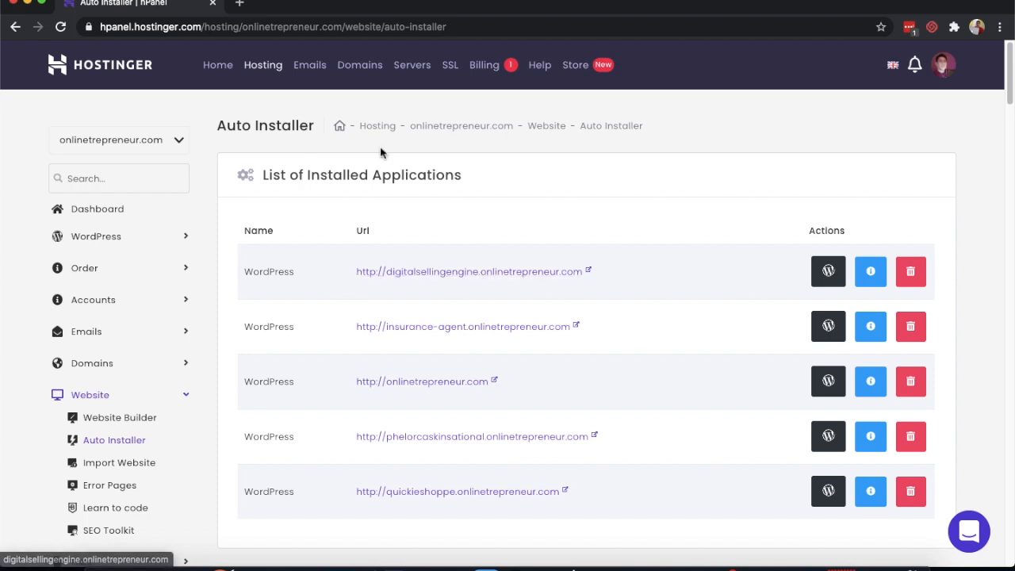
- Load the new digitalselling site's homepage in a new browser tab
click(242, 4)
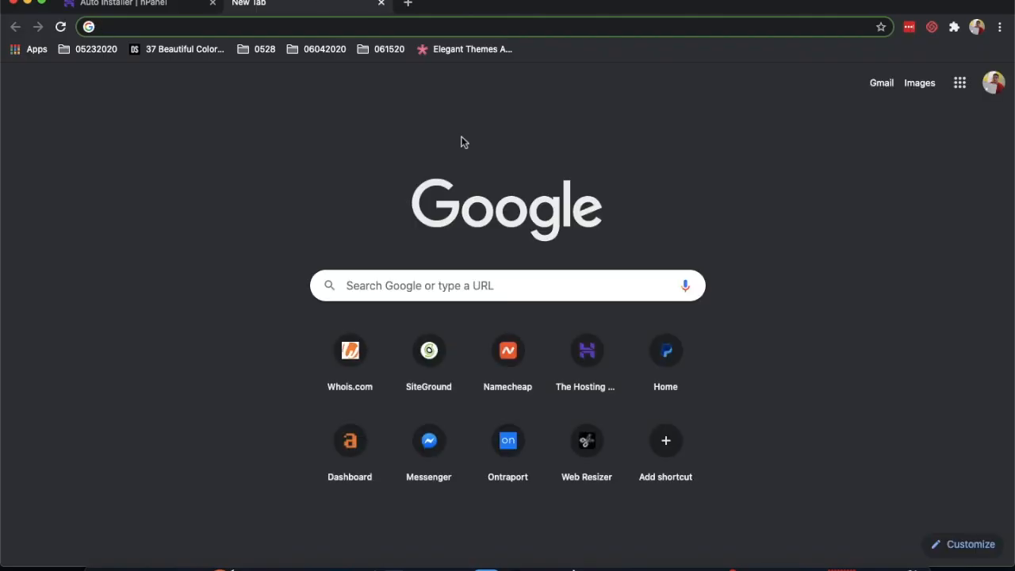
text(digi)
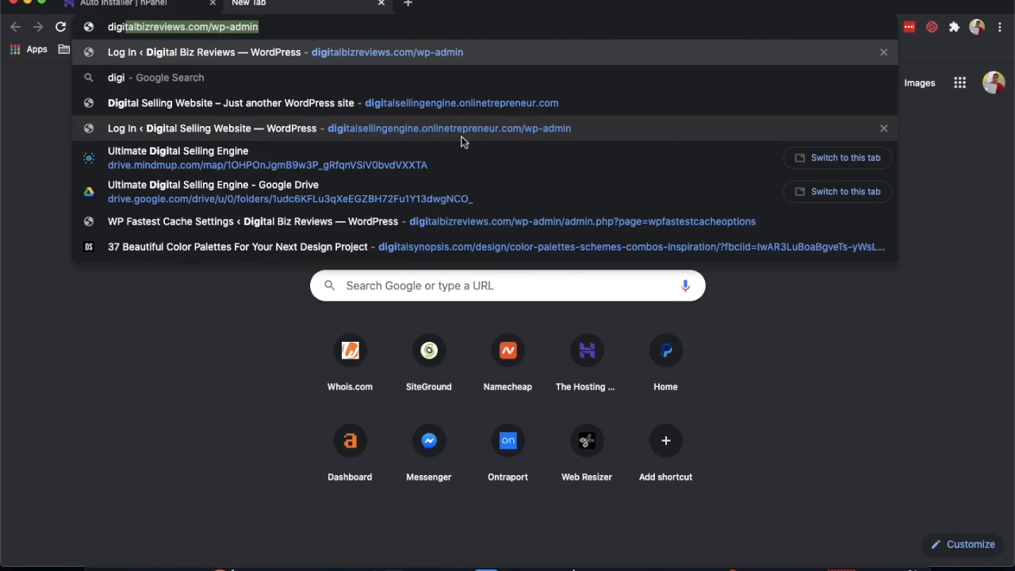
text(tal)
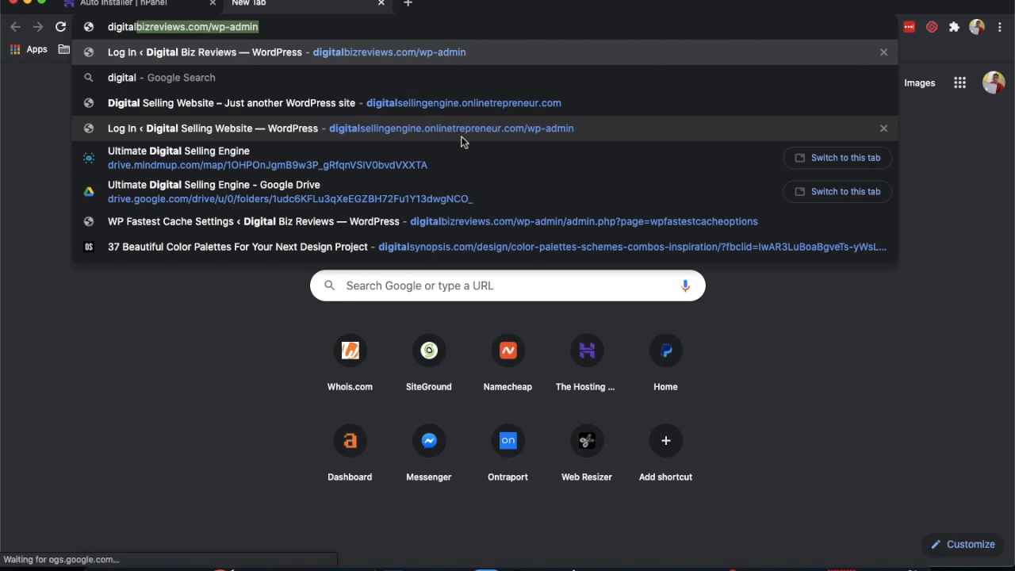
text(selling)
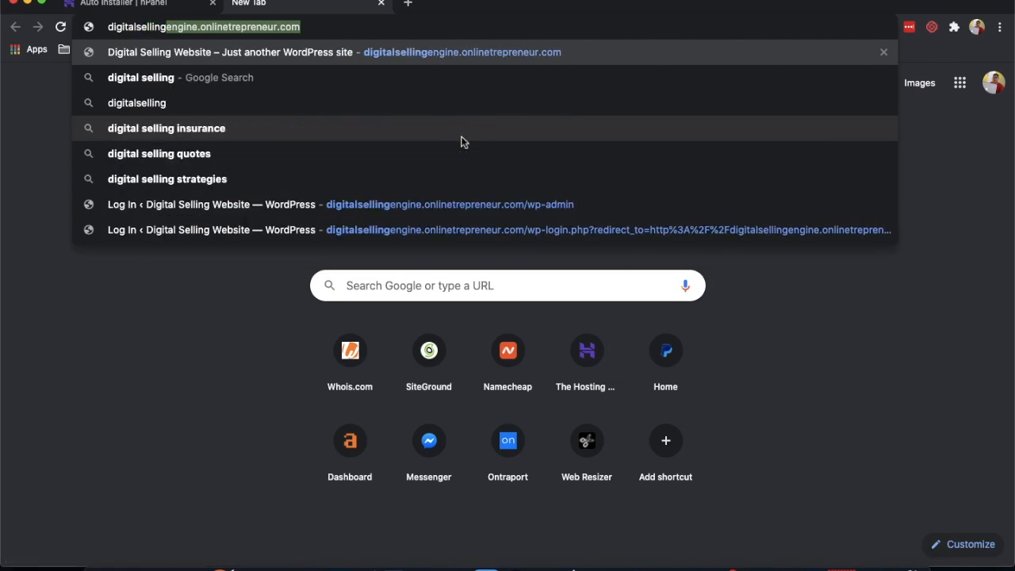
key(Return)
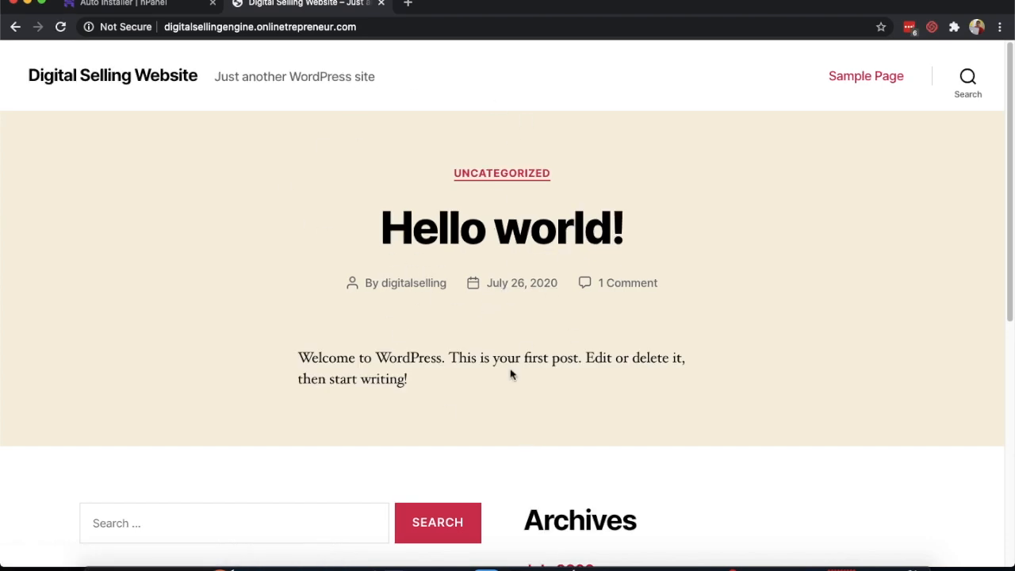
scroll(516, 369, down, 6)
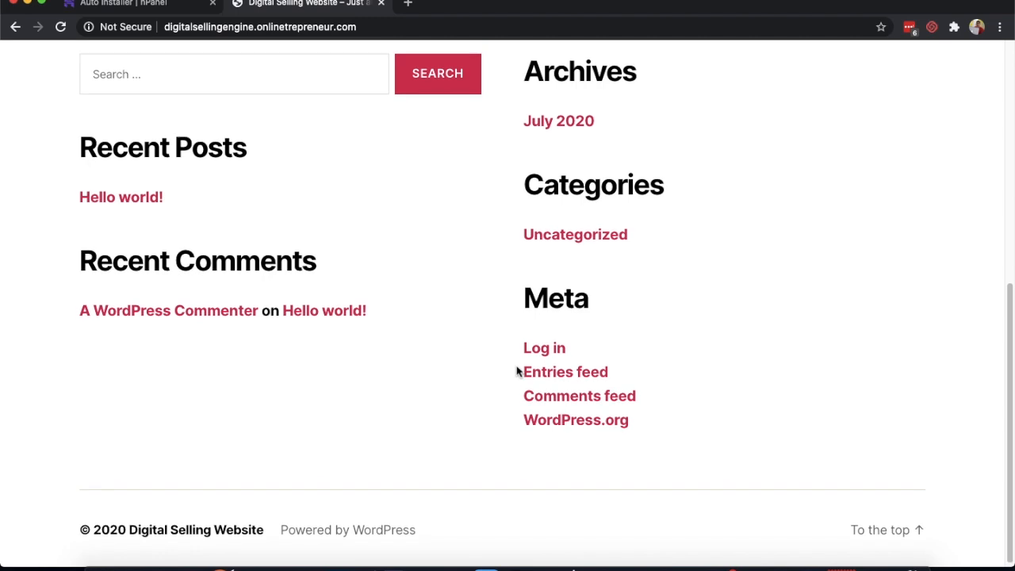
scroll(518, 371, up, 6)
- Go to /wp-admin and log in with the admin username and password
click(438, 31)
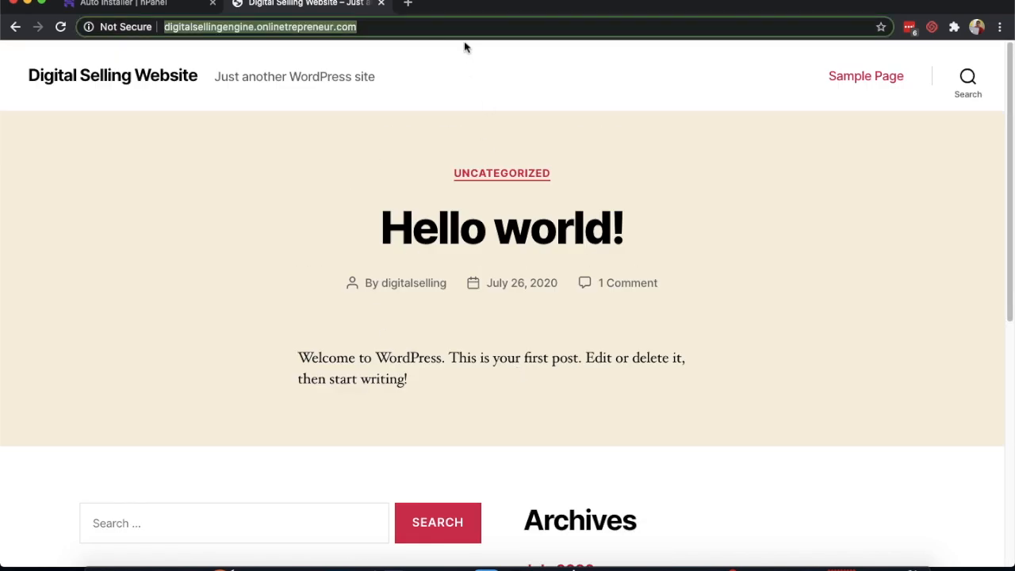
key(Right)
text(/)
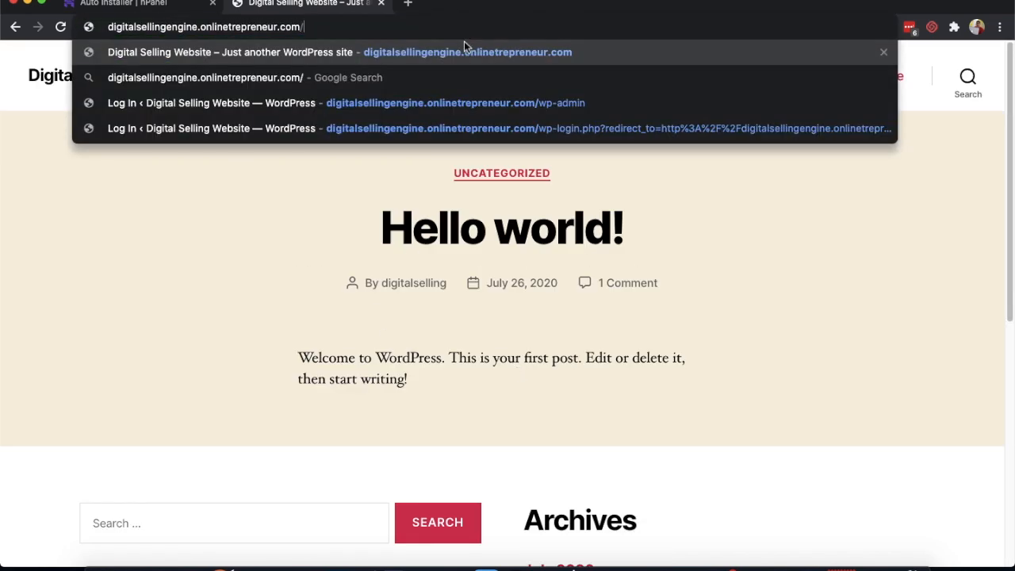
text(wp-admin)
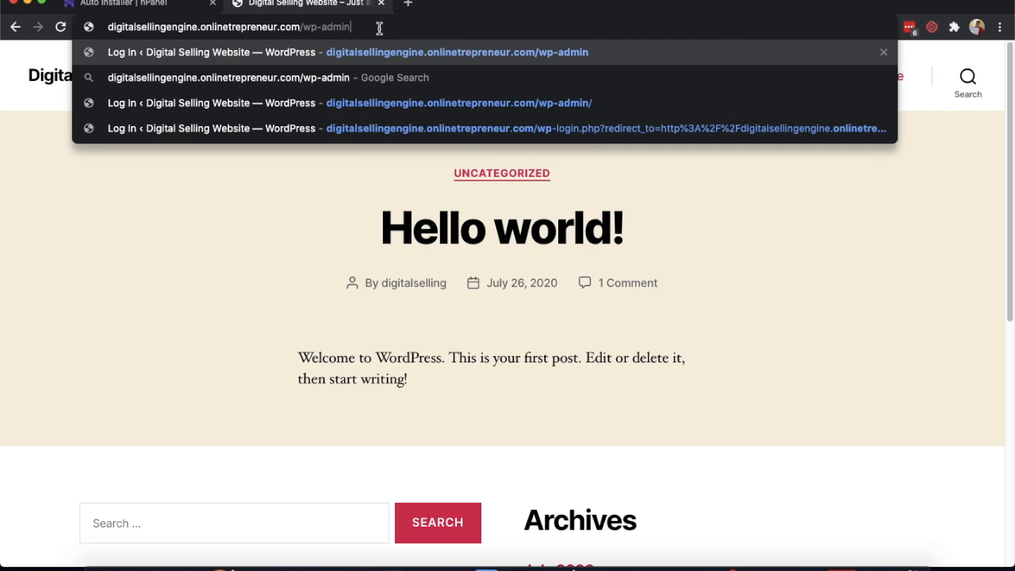
key(Return)
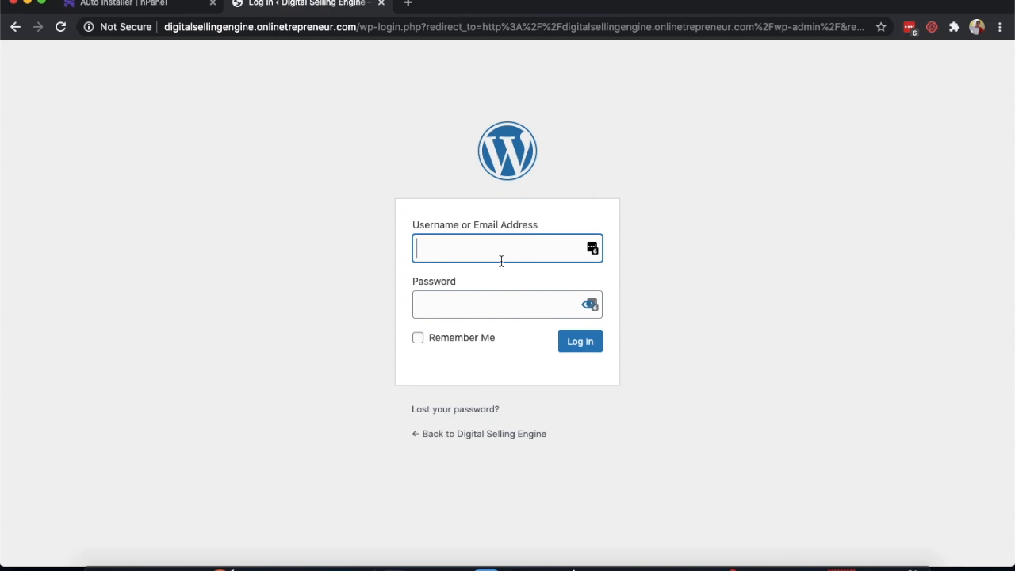
text(digitalselling)
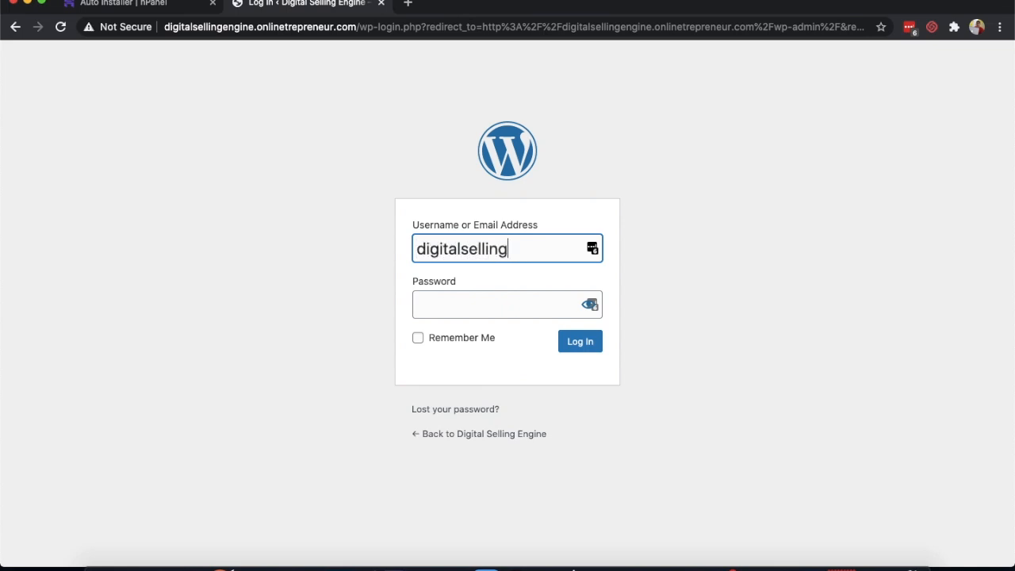
key(Tab)
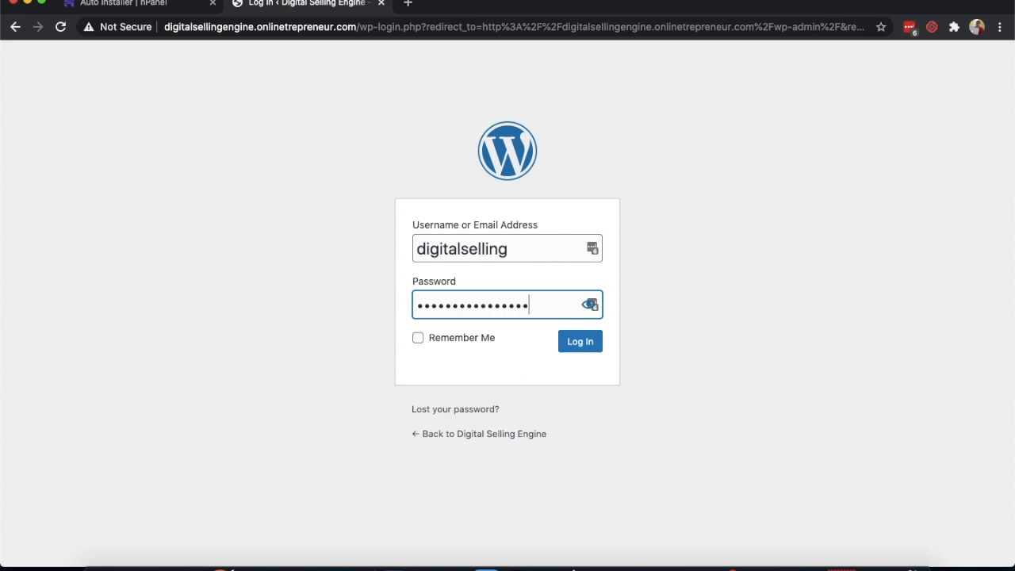
click(568, 339)
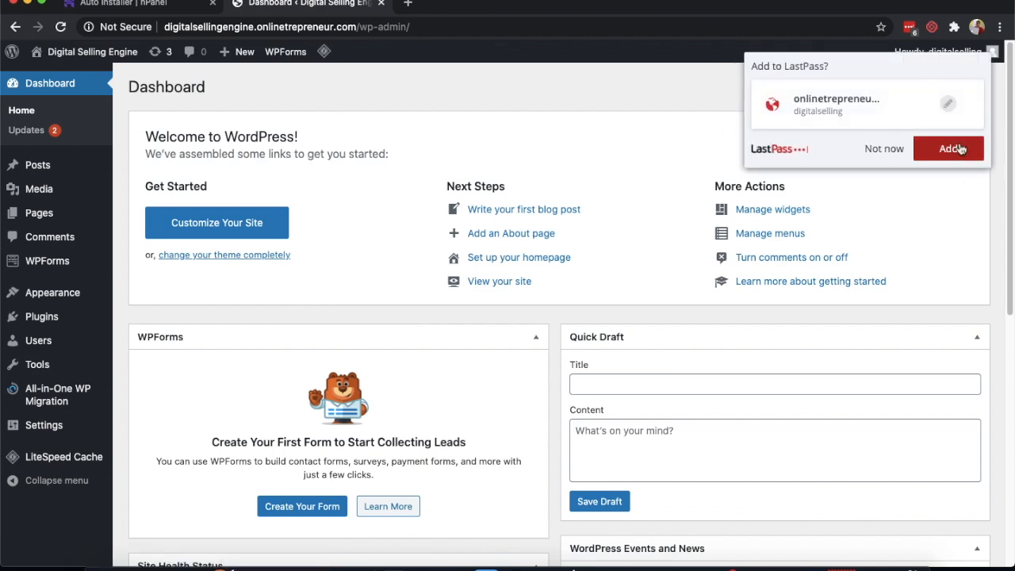
- Save the WordPress login in LastPass under the Business folder
click(948, 103)
click(888, 185)
click(888, 217)
click(964, 242)
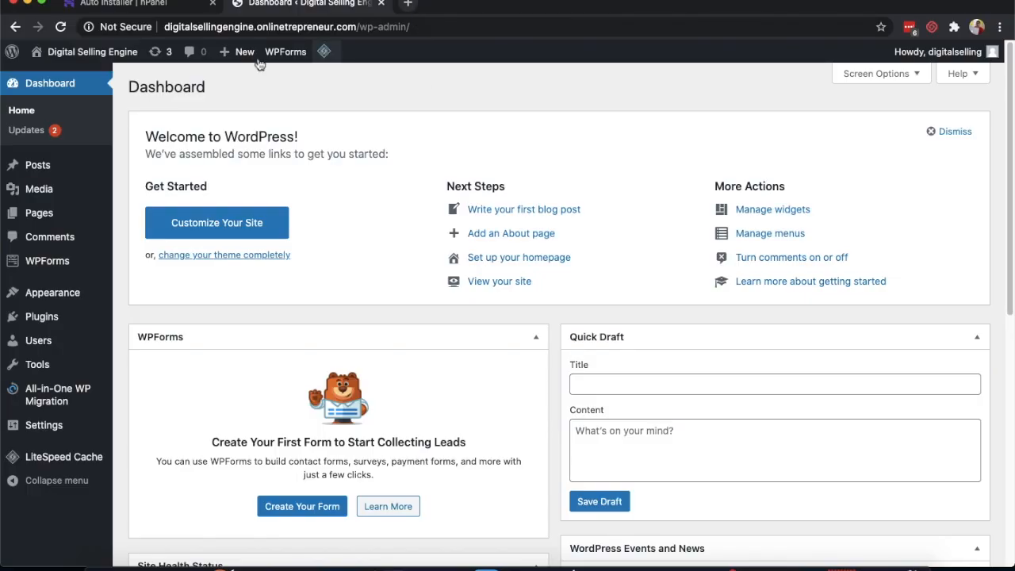
- Open the live site in a new tab, then return to the dashboard
right_click(66, 61)
click(83, 65)
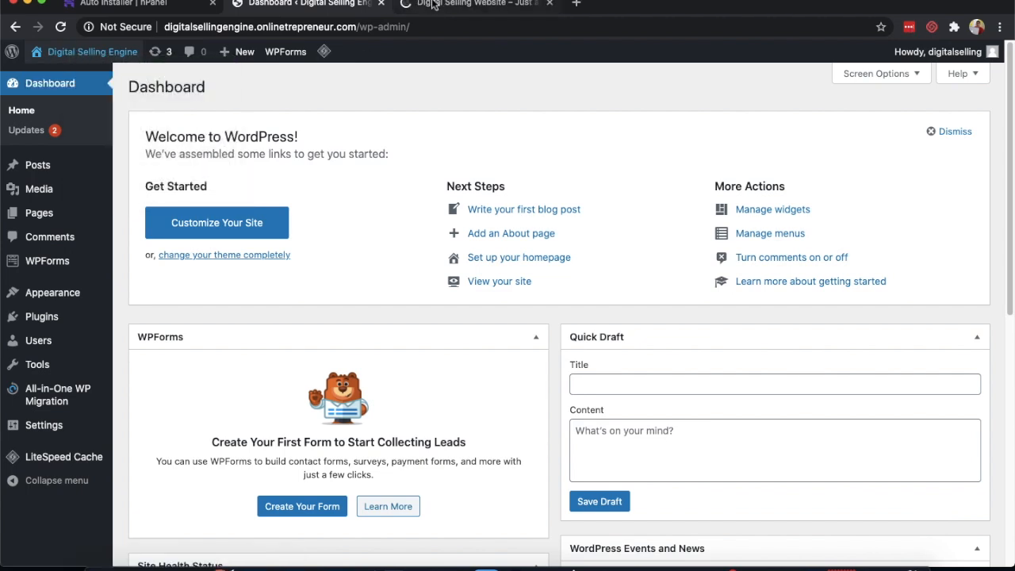
click(476, 4)
click(315, 6)
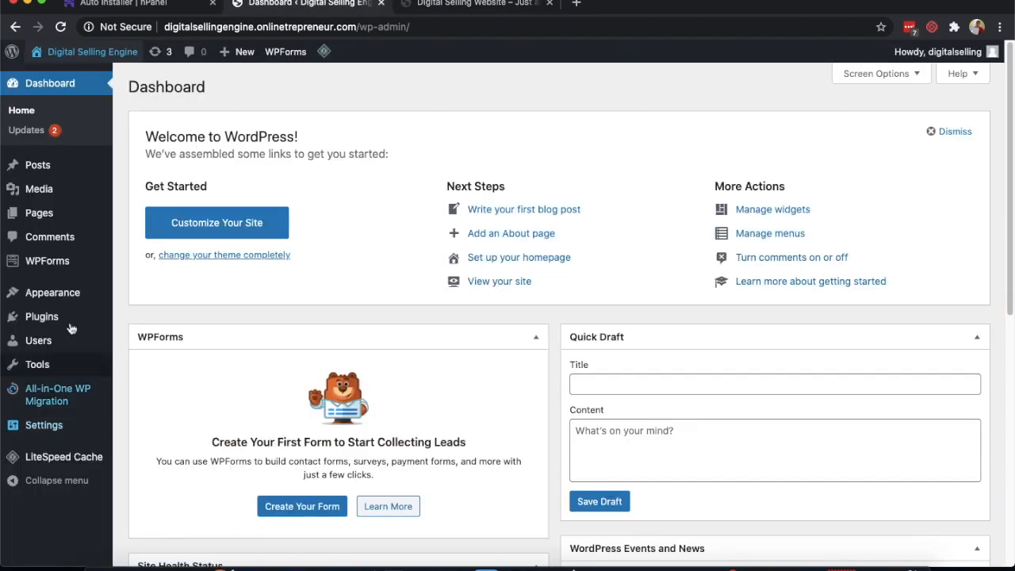
- Find Astra under Appearance > Themes > Add New, install it and activate it
mouse_move(63, 292)
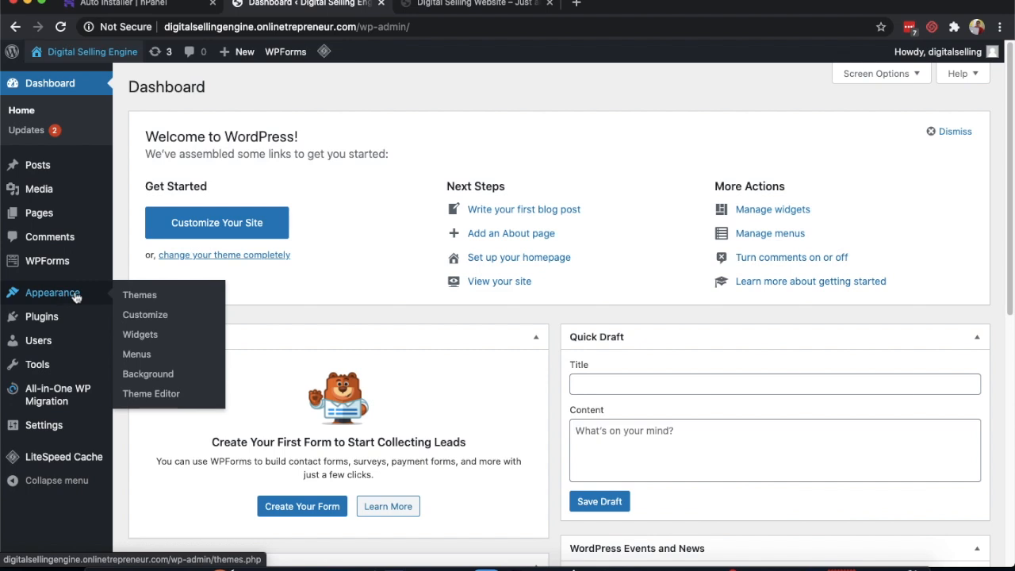
click(134, 294)
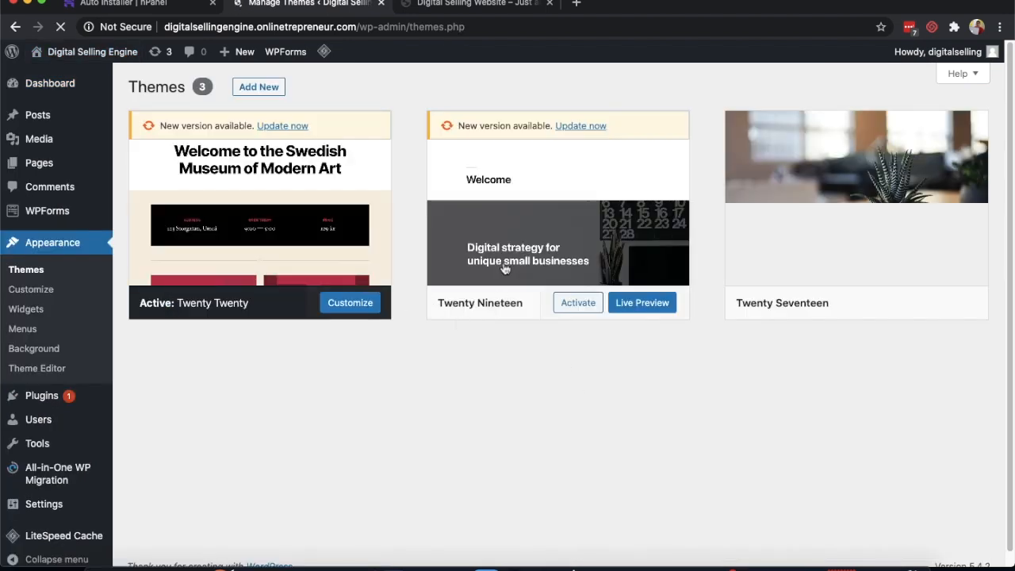
click(271, 88)
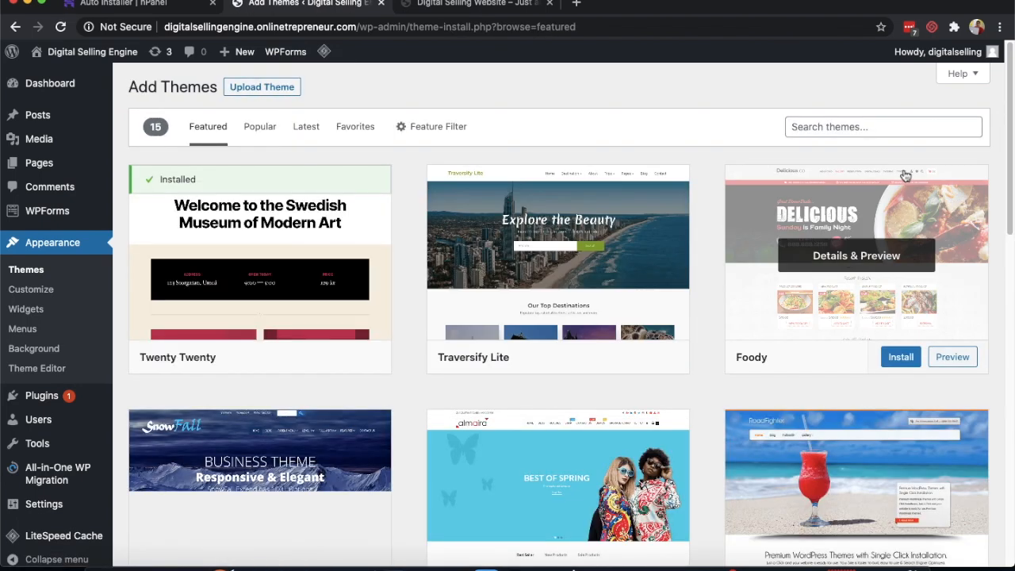
click(877, 130)
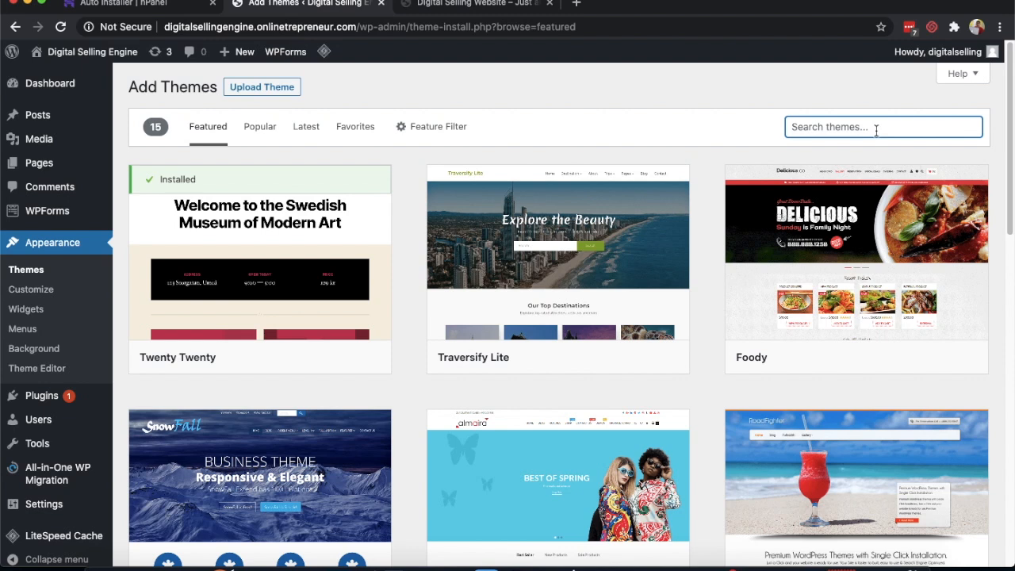
text(Astra)
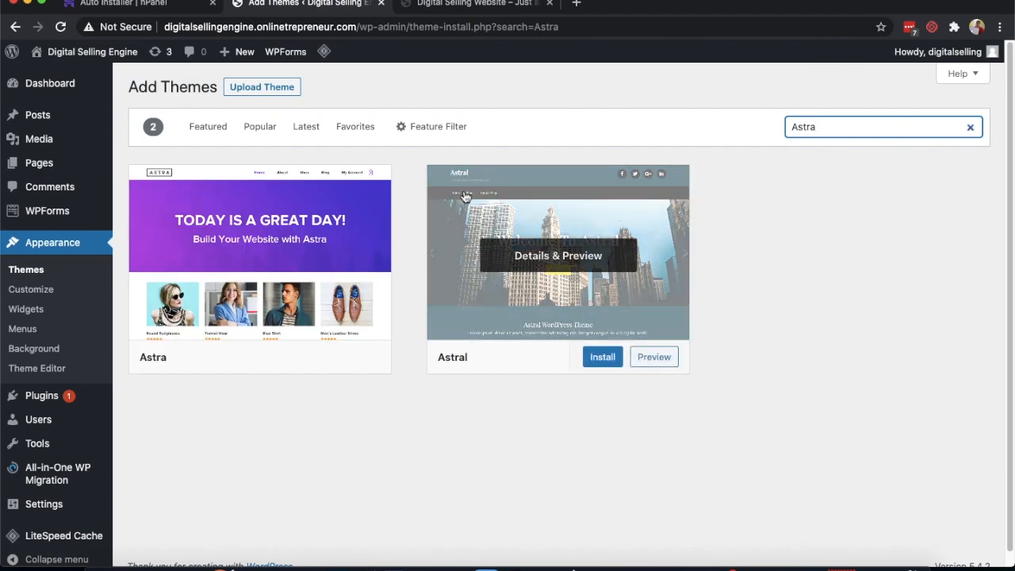
mouse_move(370, 293)
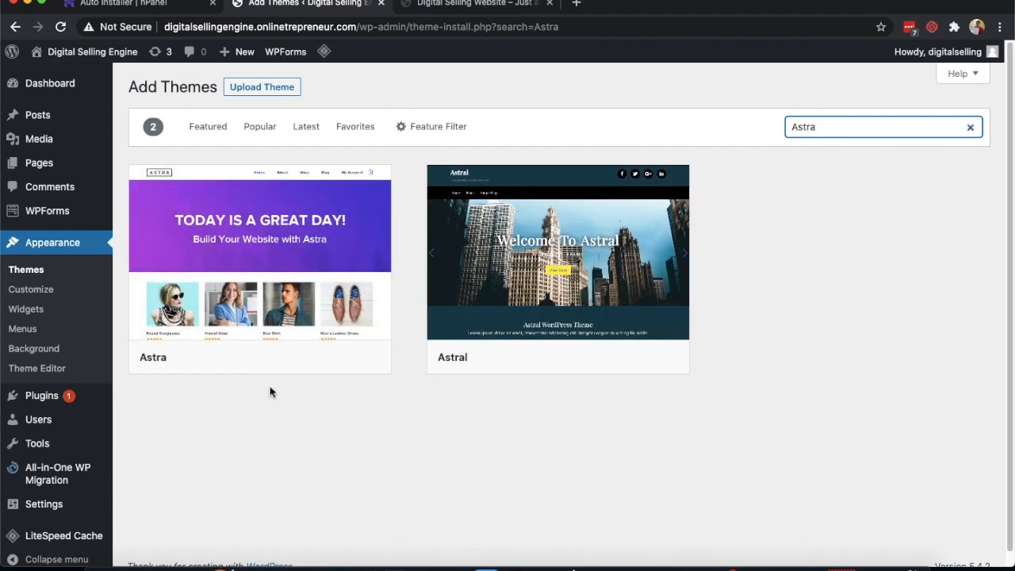
click(304, 357)
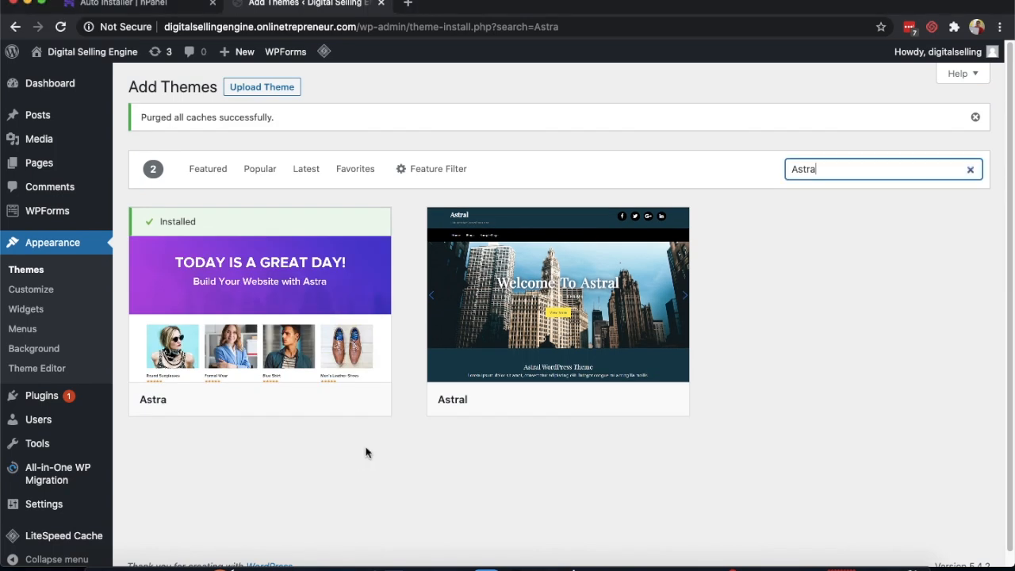
click(281, 403)
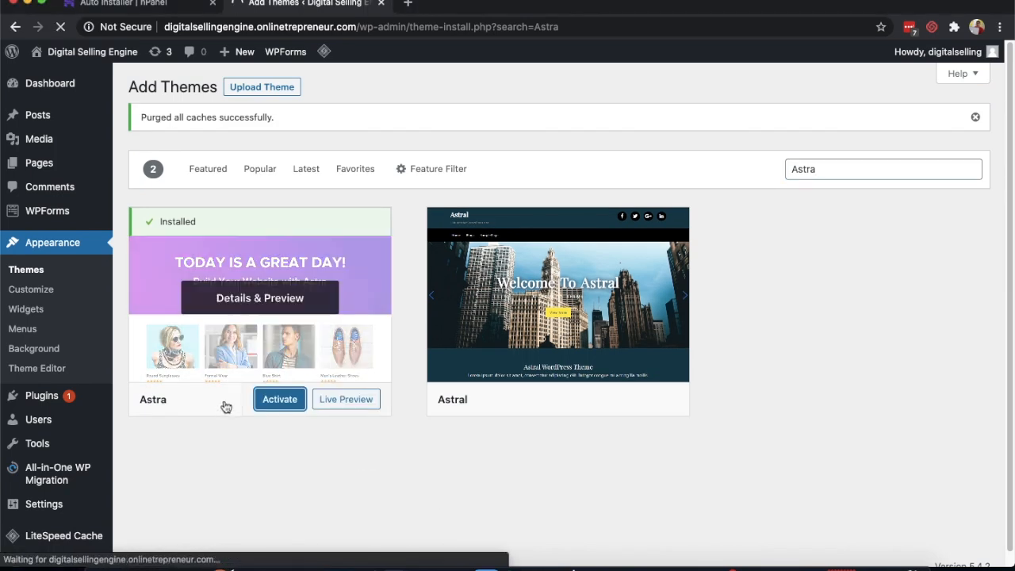
click(271, 402)
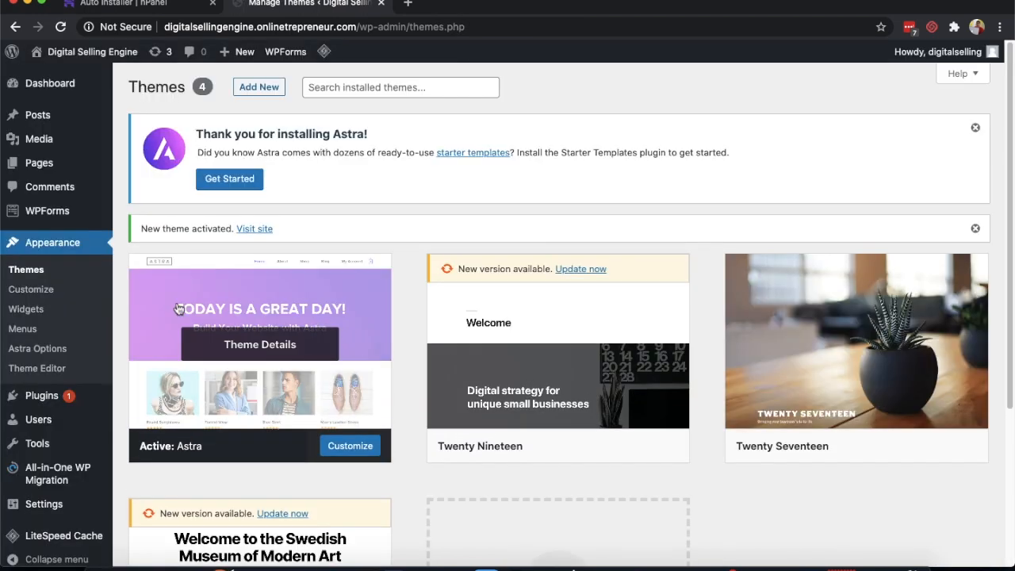
right_click(68, 52)
click(103, 61)
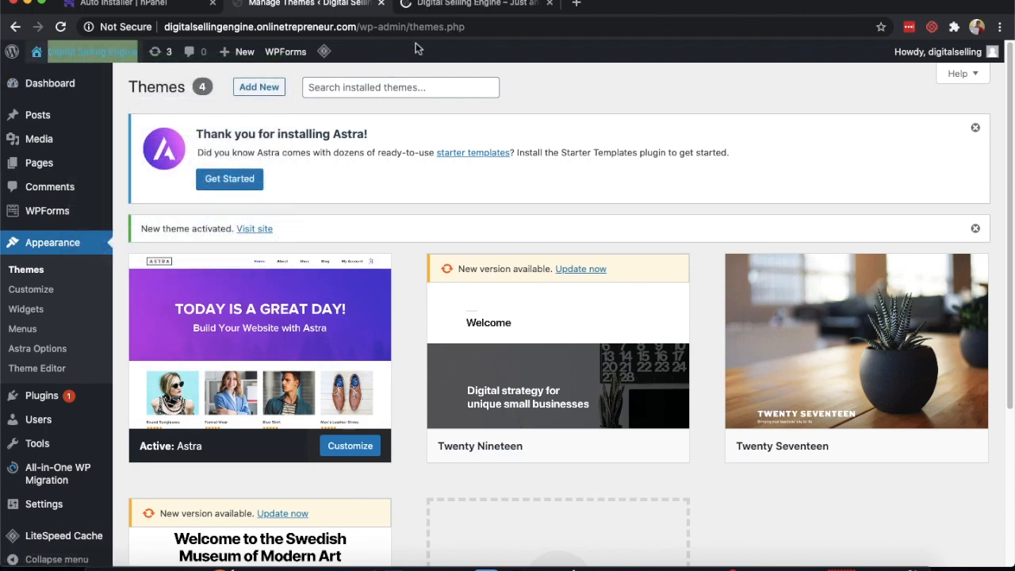
click(433, 9)
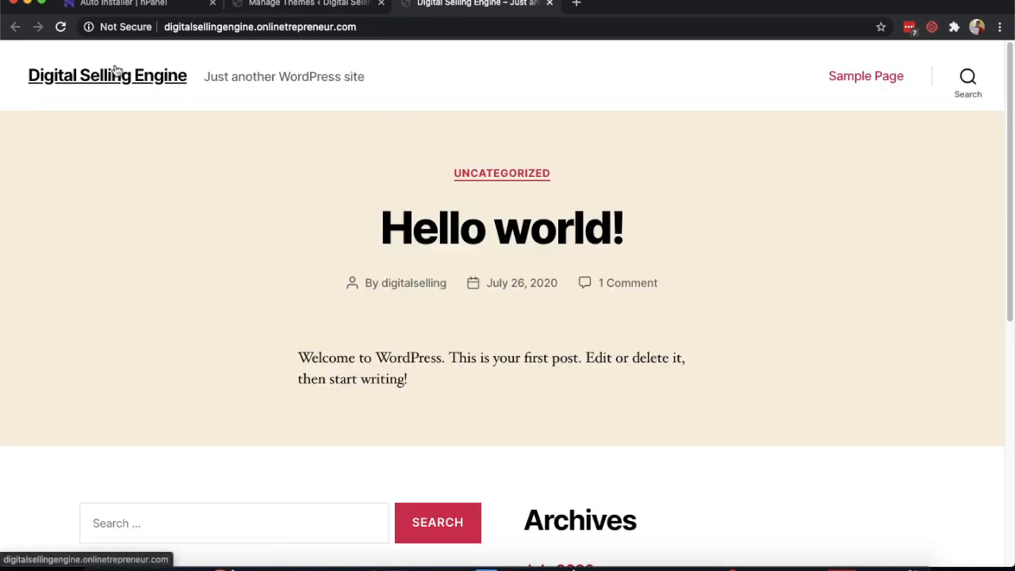
click(60, 26)
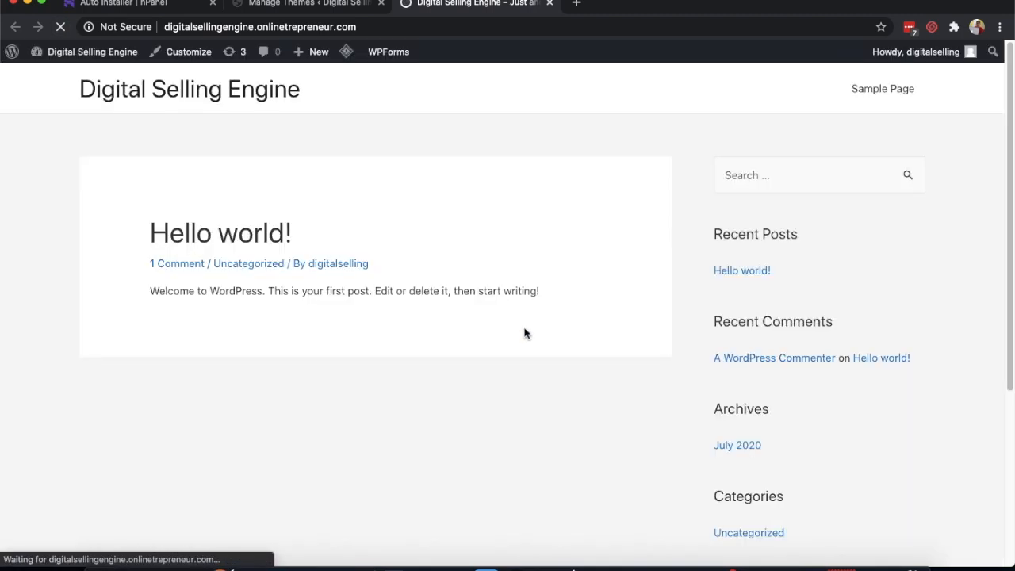
click(321, 8)
click(421, 15)
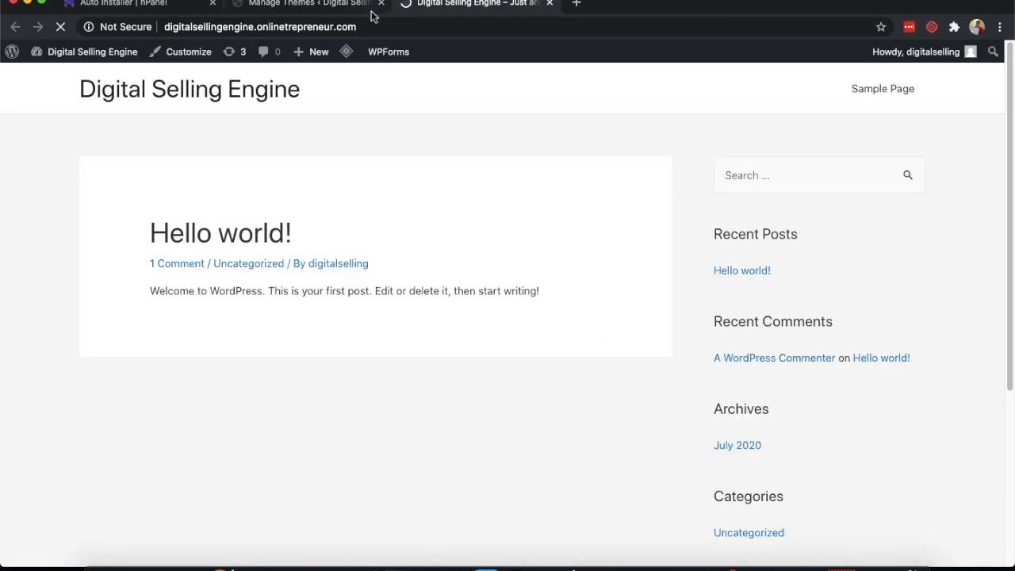
click(323, 13)
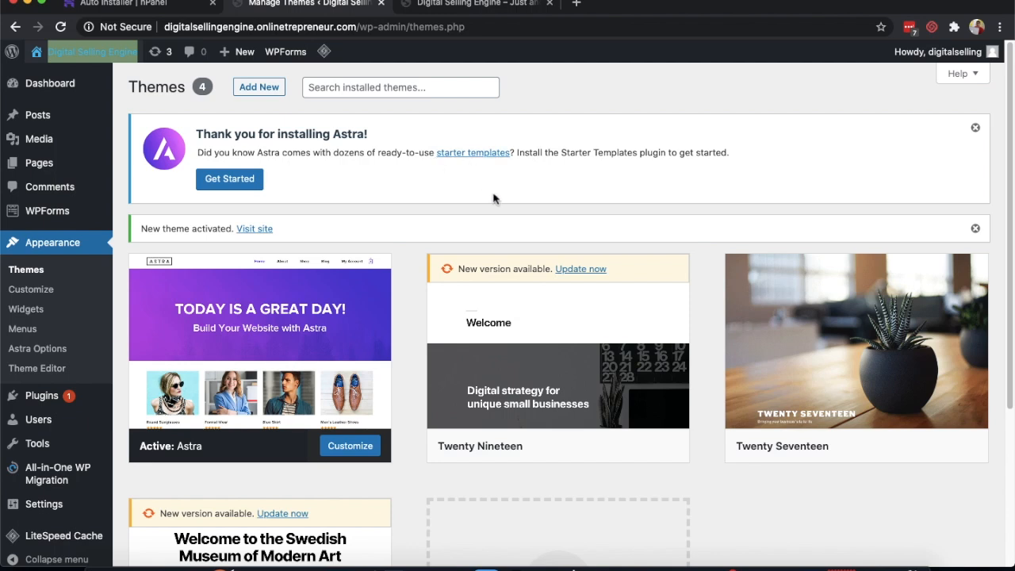
- Start Astra's starter templates with Elementor as the page builder
click(230, 179)
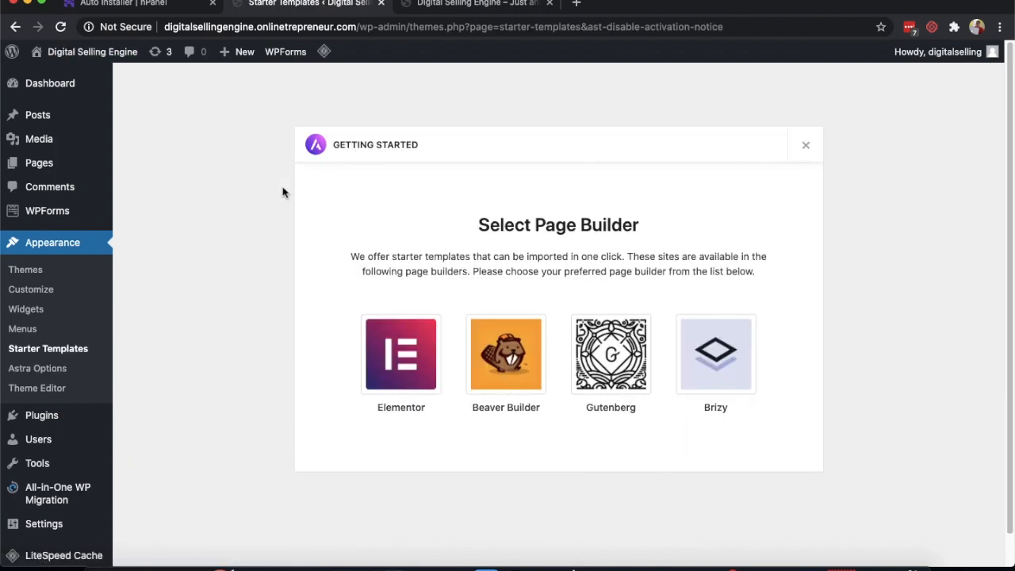
click(401, 357)
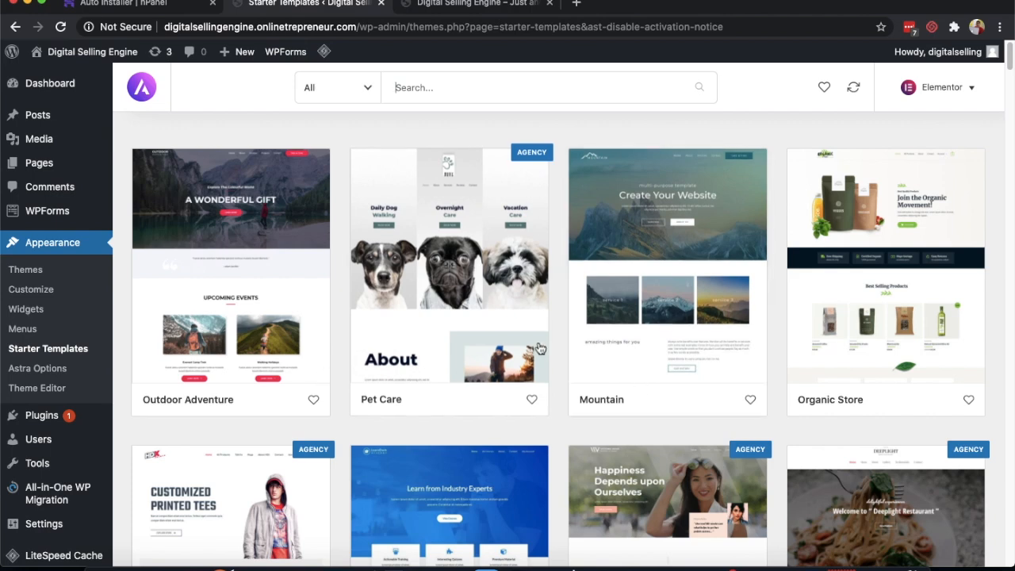
scroll(703, 321, down, 2)
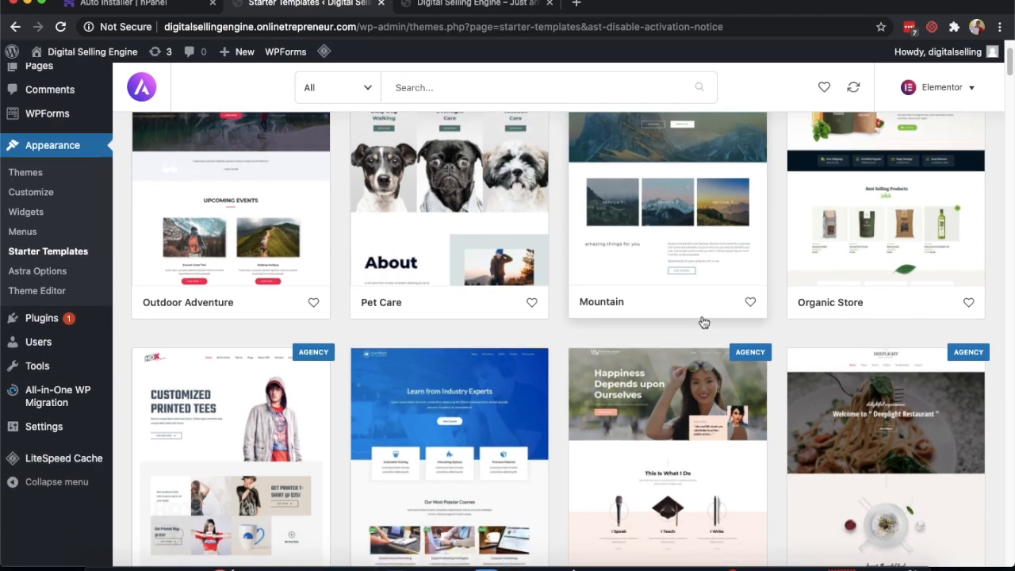
scroll(703, 321, up, 2)
scroll(703, 321, down, 3)
scroll(703, 321, up, 1)
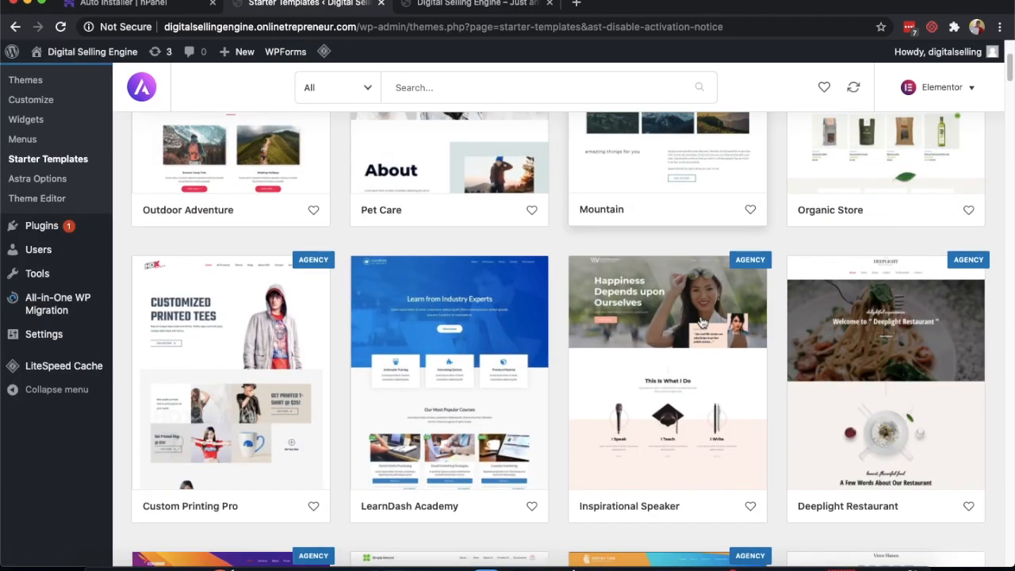
scroll(276, 320, up, 2)
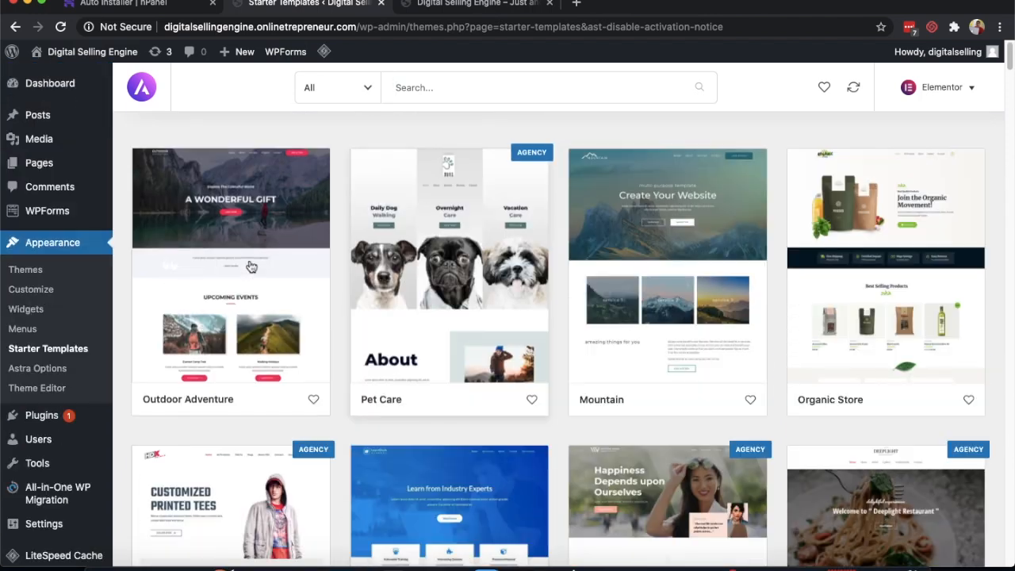
- Open the Outdoor Adventure starter site and preview its page templates
click(235, 251)
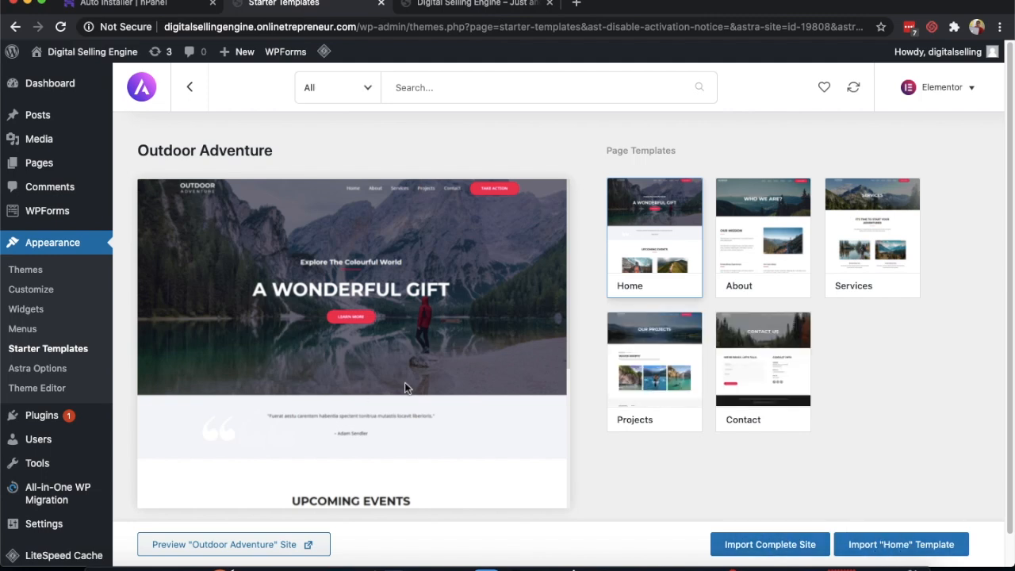
scroll(407, 385, down, 5)
scroll(408, 385, up, 3)
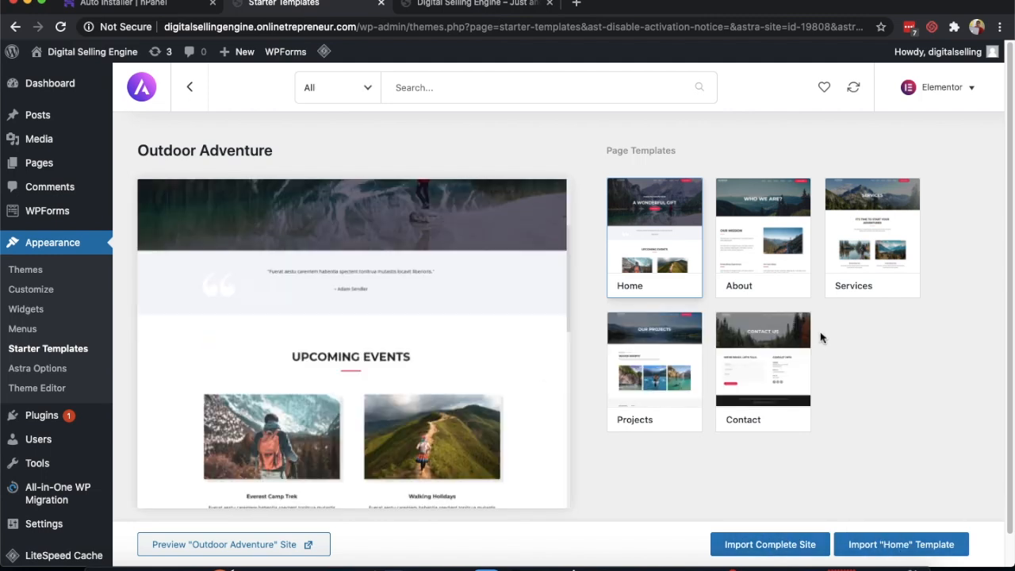
scroll(821, 340, down, 1)
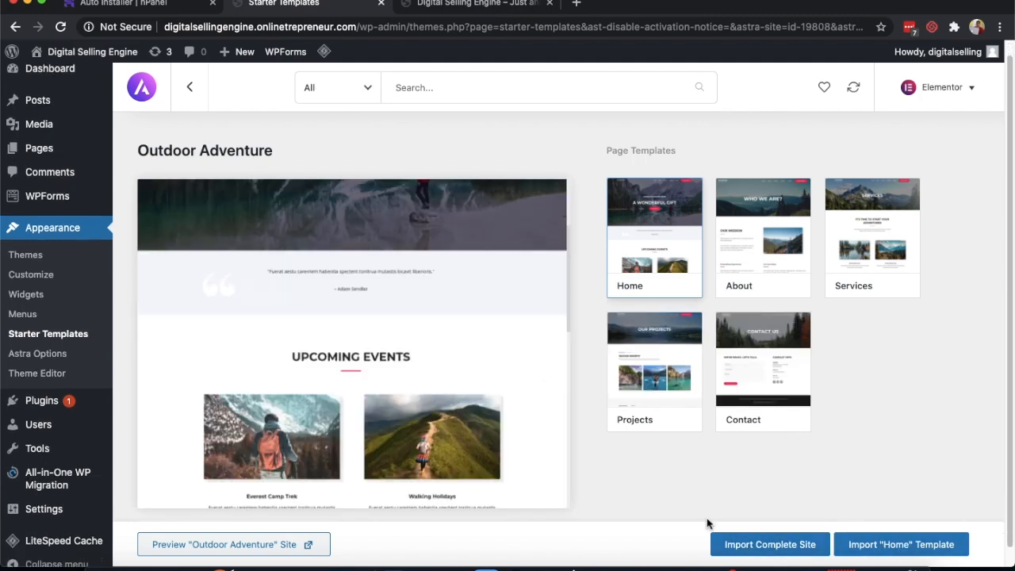
- Import the complete Outdoor Adventure site and open the result with View Site
click(772, 546)
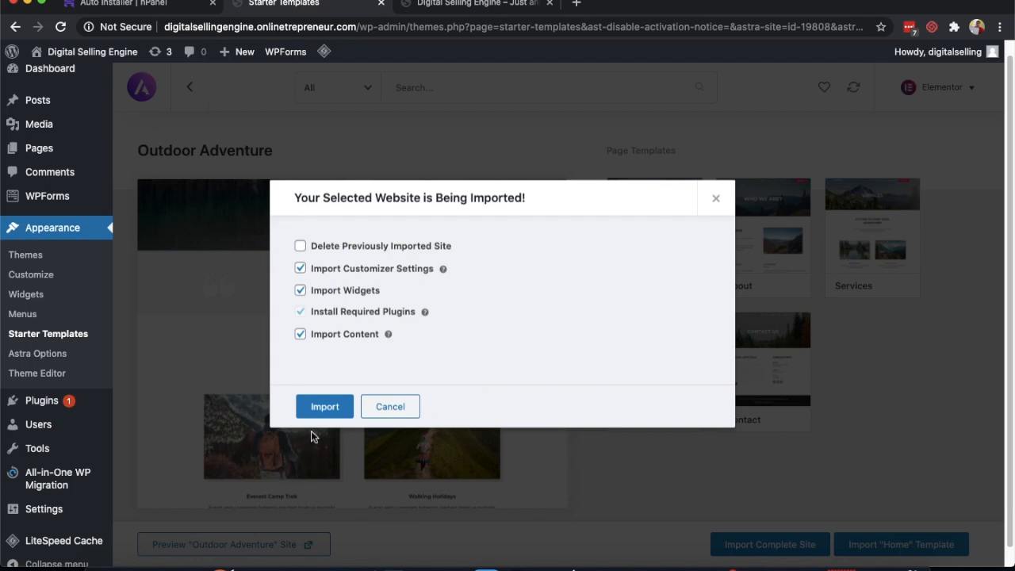
click(319, 408)
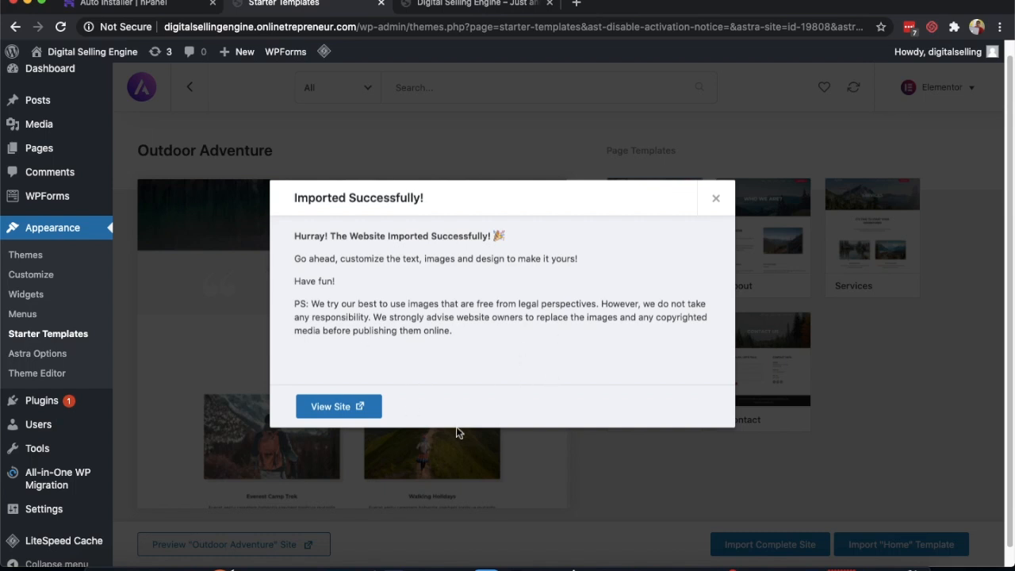
click(344, 408)
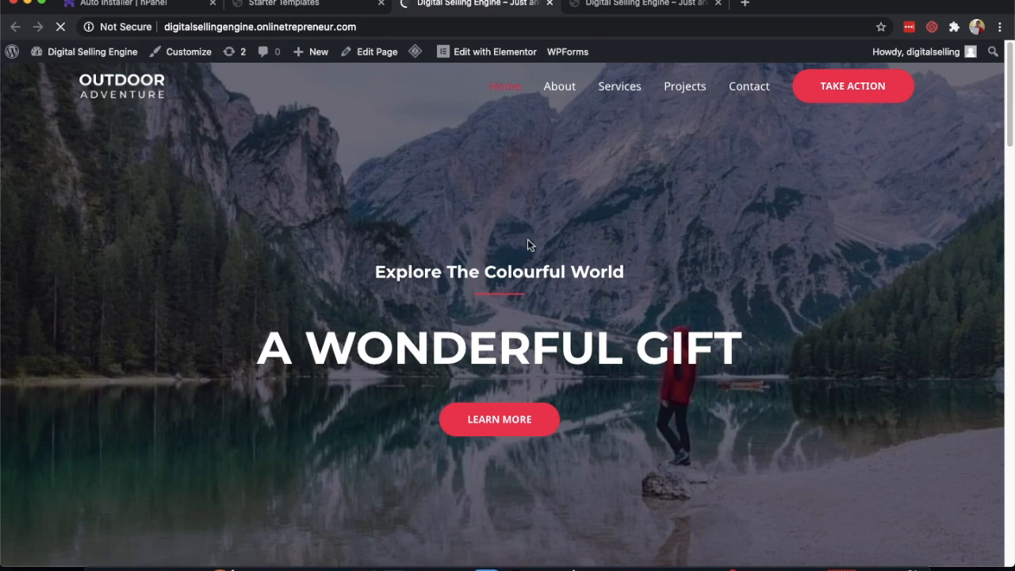
scroll(531, 256, down, 5)
scroll(531, 256, down, 15)
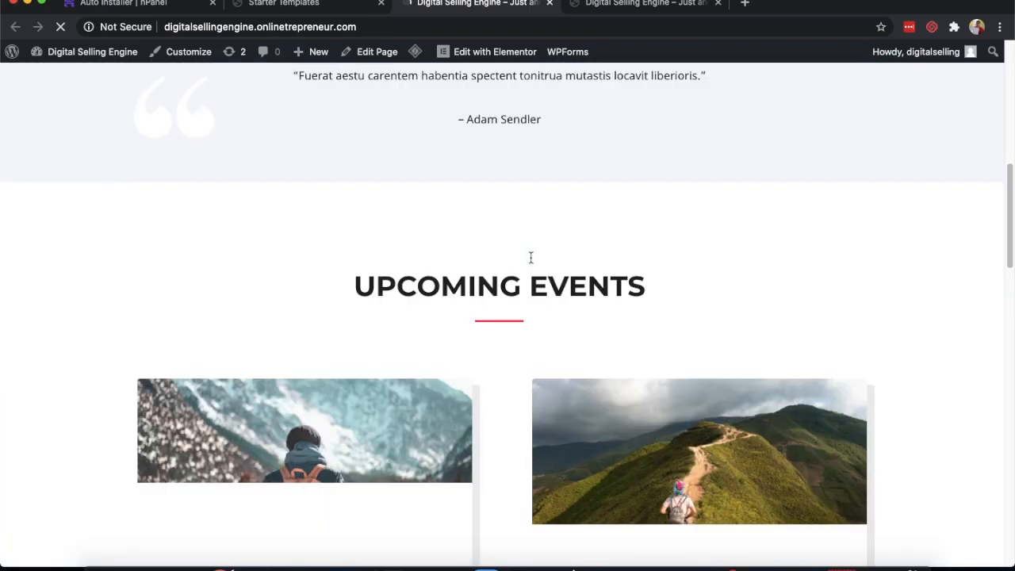
scroll(530, 257, down, 6)
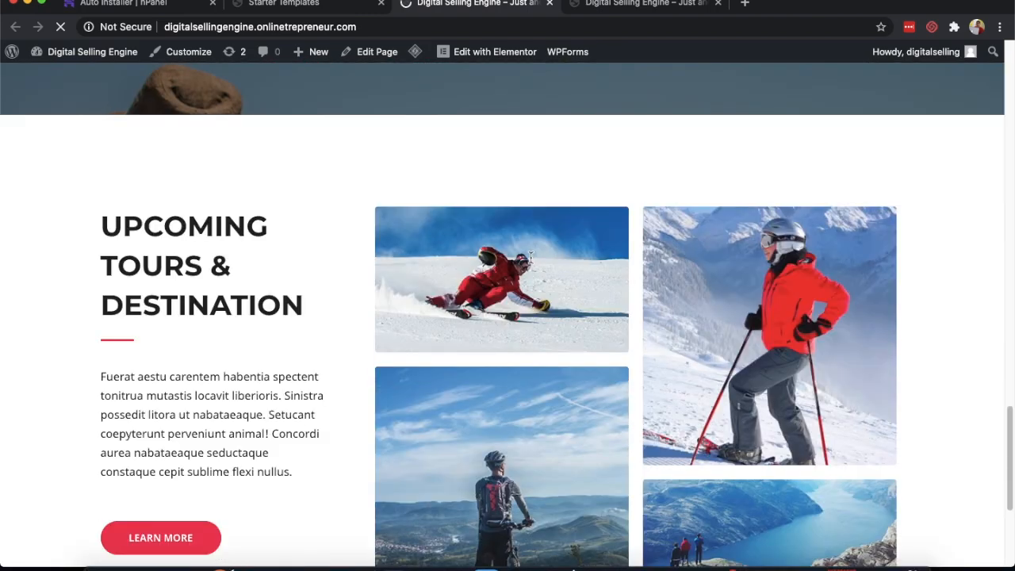
scroll(531, 256, up, 18)
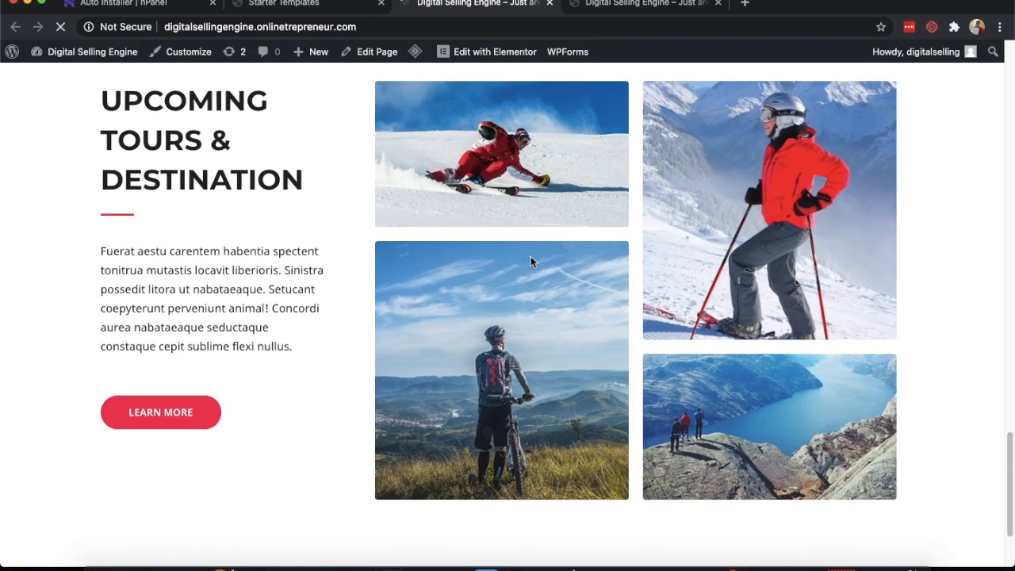
scroll(530, 261, up, 10)
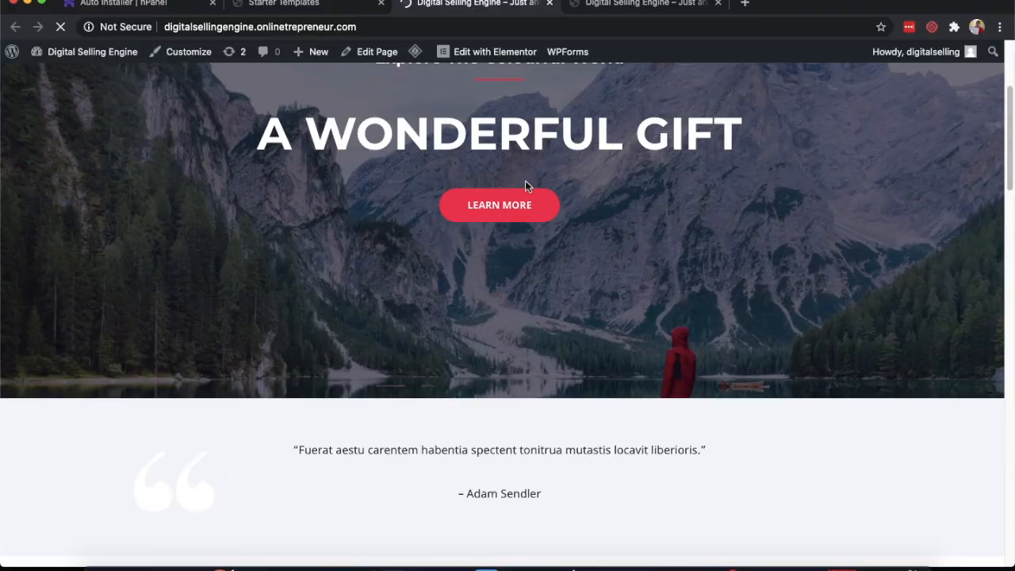
- Scroll the imported homepage and open it in the Elementor editor
scroll(526, 185, down, 8)
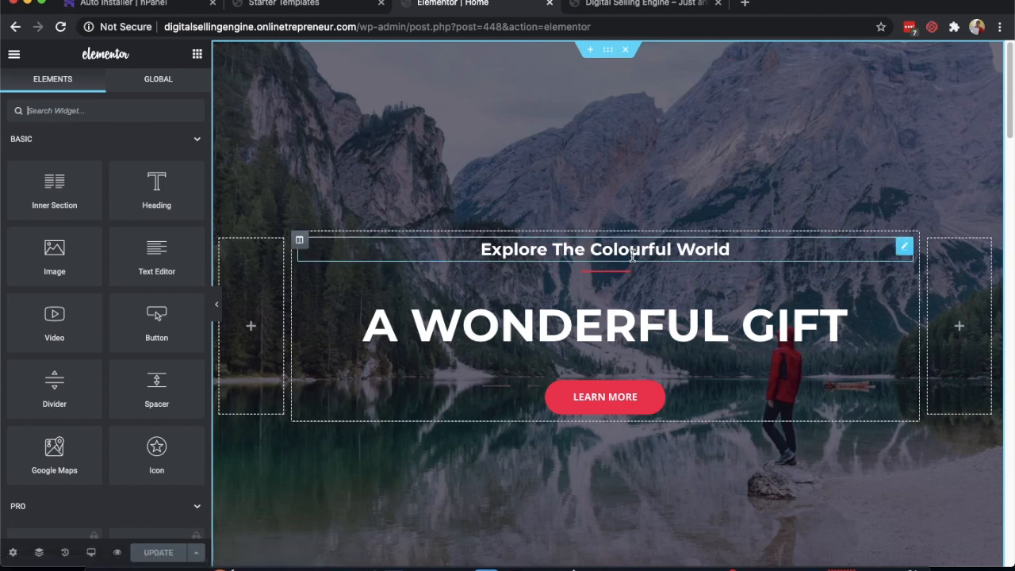
- Retype the hero headings as 'Digital Selling Engine' and 'This is my Website'
triple_click(568, 249)
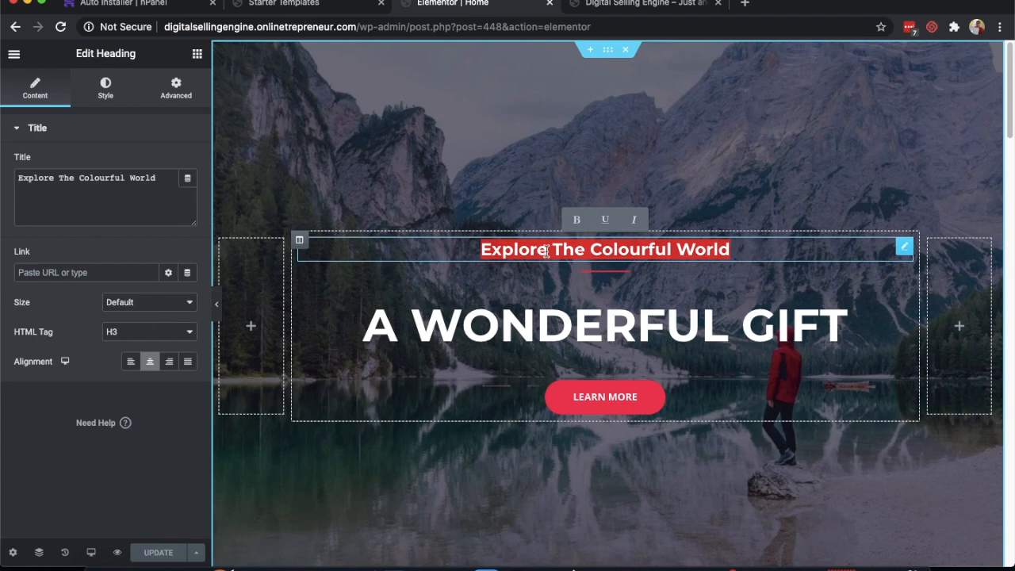
text(Di)
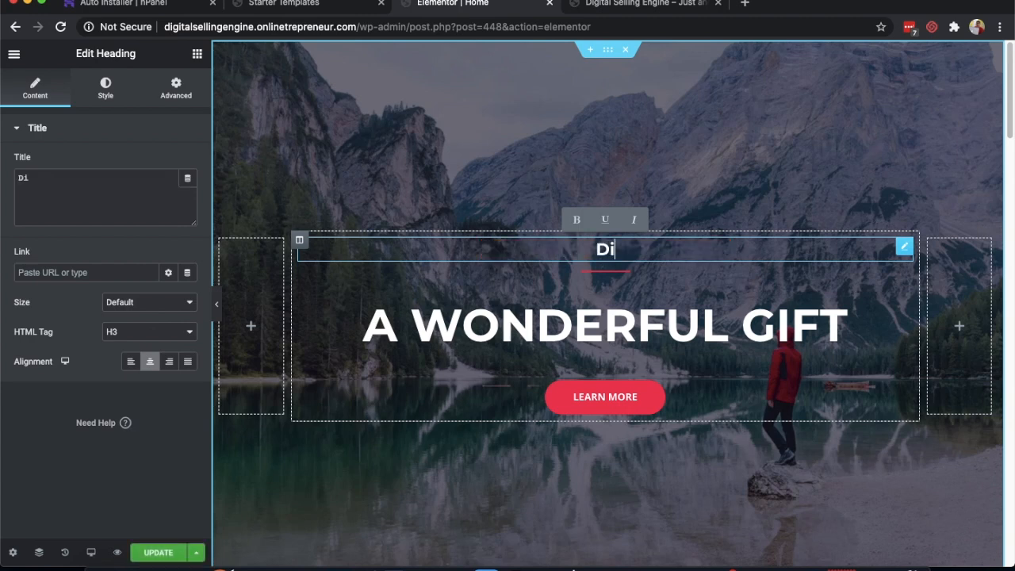
text(gital S)
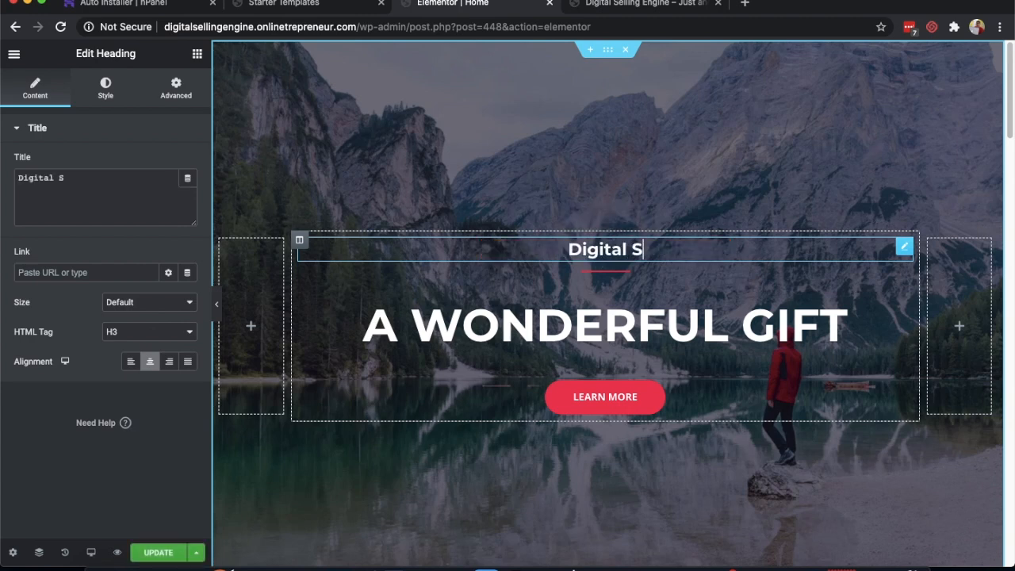
text(elling Engine)
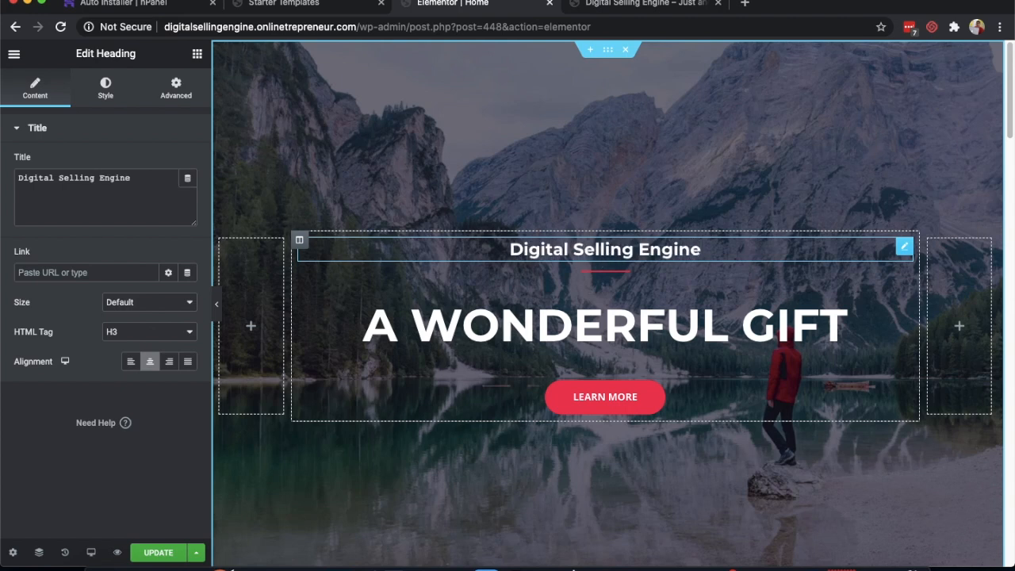
triple_click(618, 313)
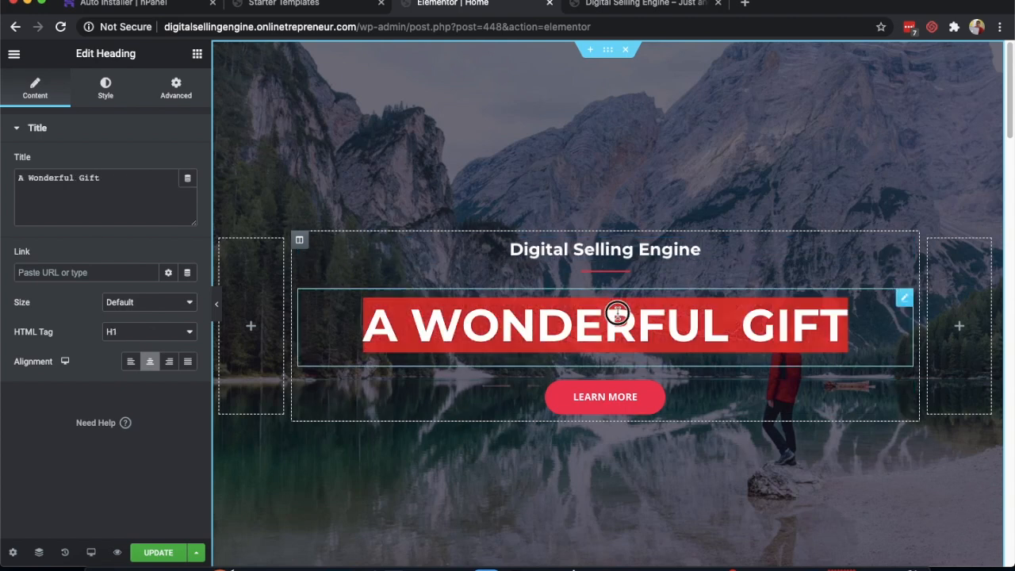
text(This is)
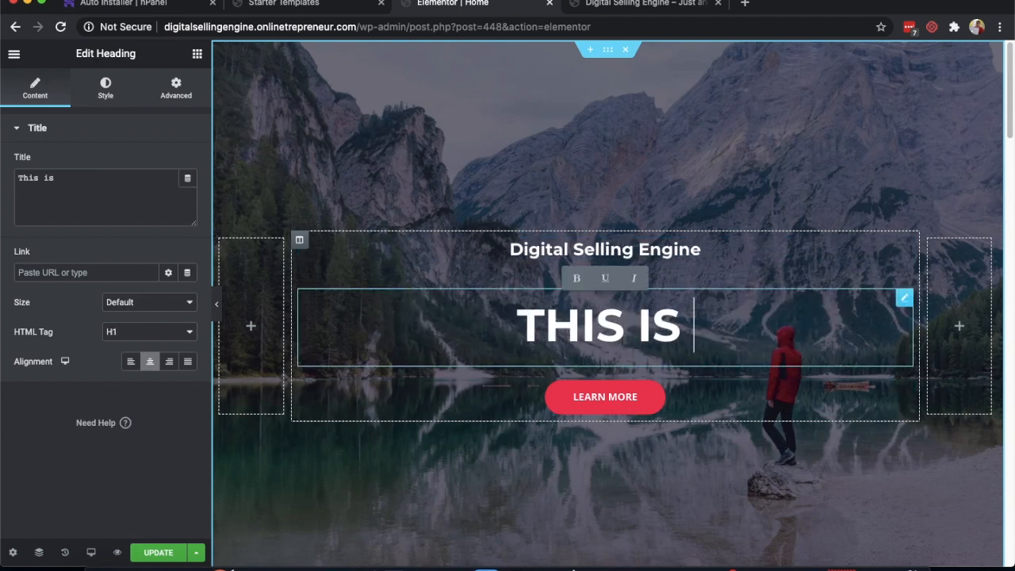
text( my Website)
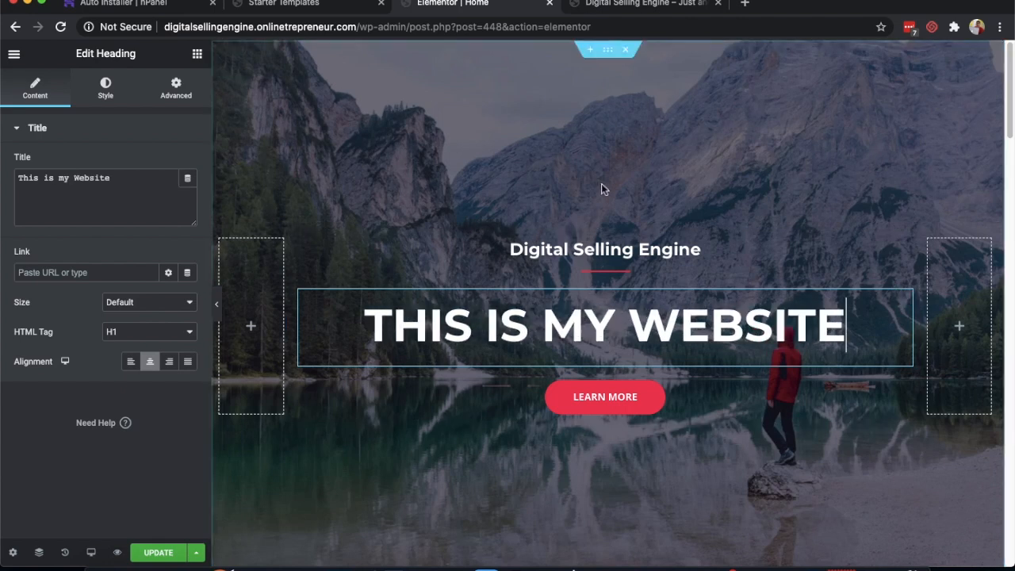
scroll(582, 207, down, 3)
scroll(604, 274, down, 7)
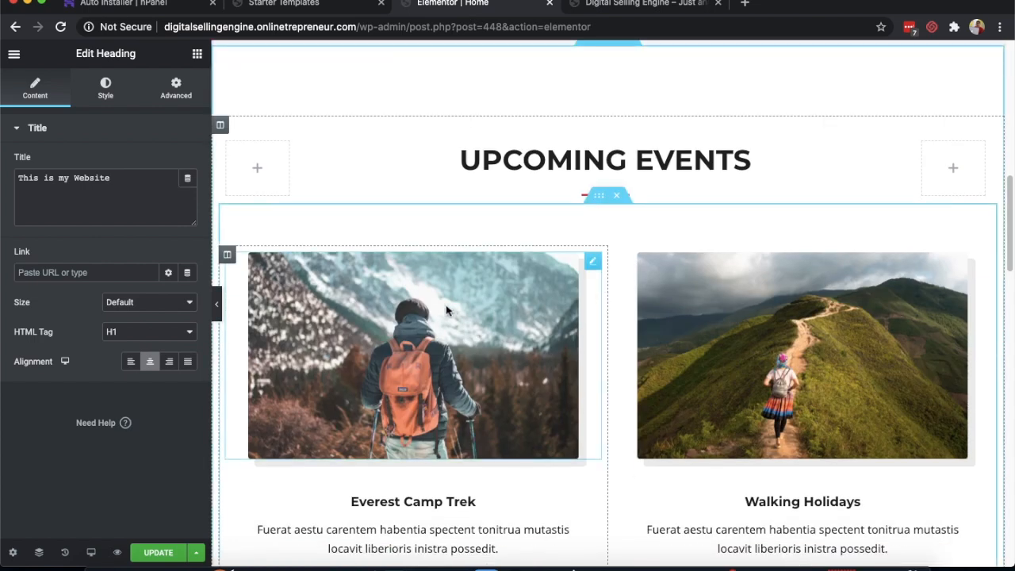
- Open the Everest Camp Trek image's media picker, then close it leaving the image unchanged
click(447, 311)
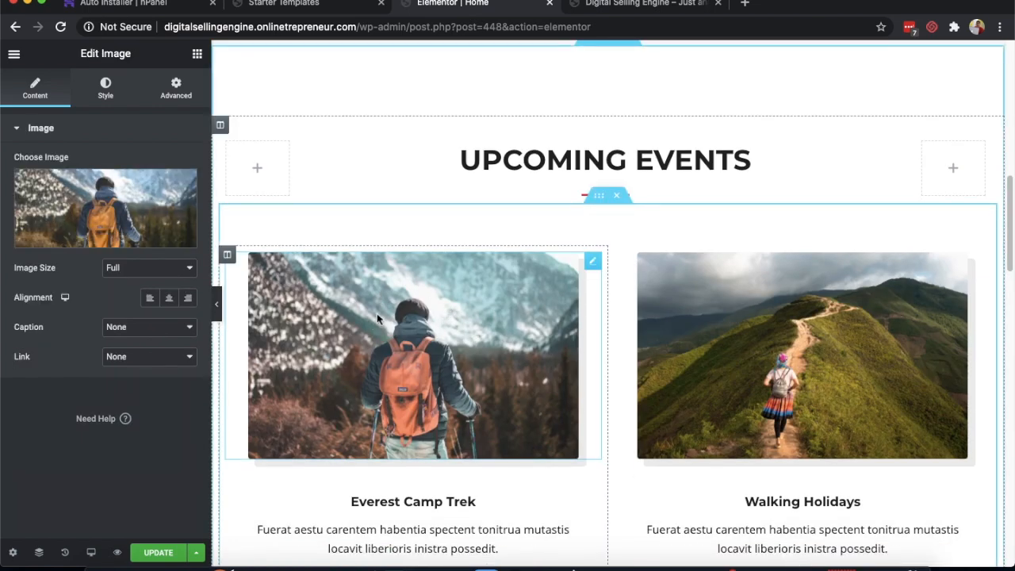
click(101, 233)
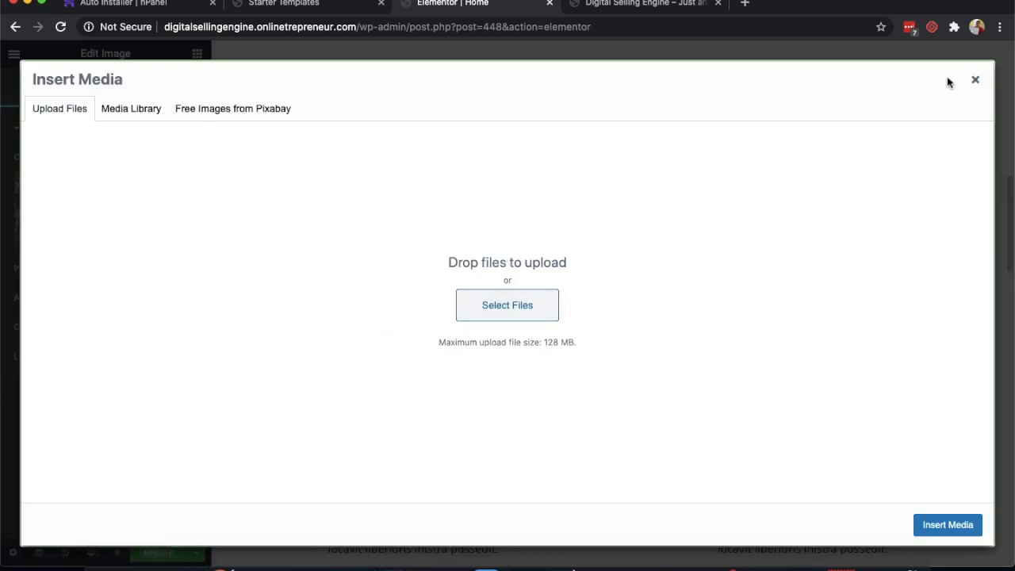
key(Escape)
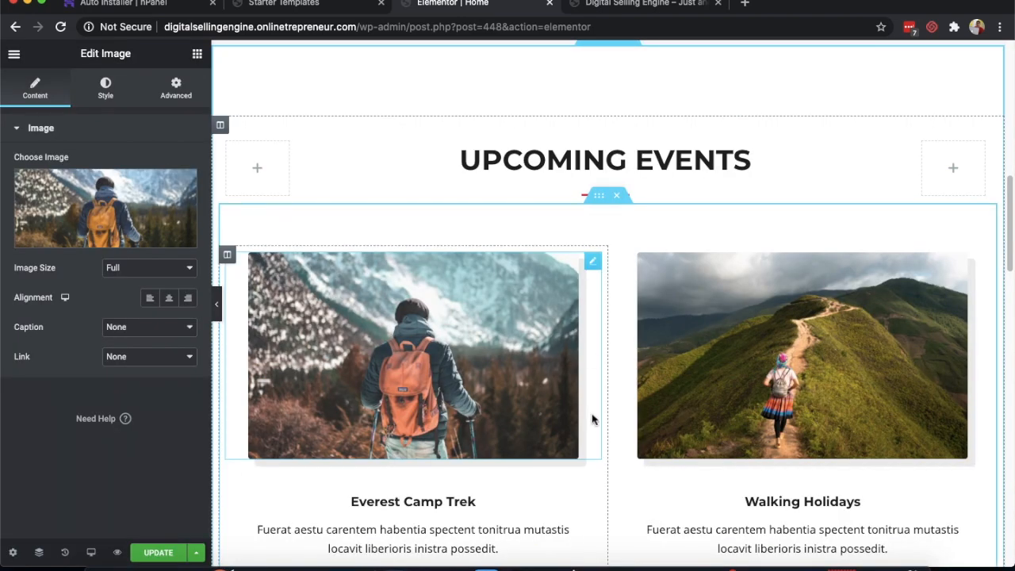
- Select the EXPLORE THE WORLD heading and its paragraph text without changing them
scroll(596, 418, down, 4)
scroll(845, 367, down, 3)
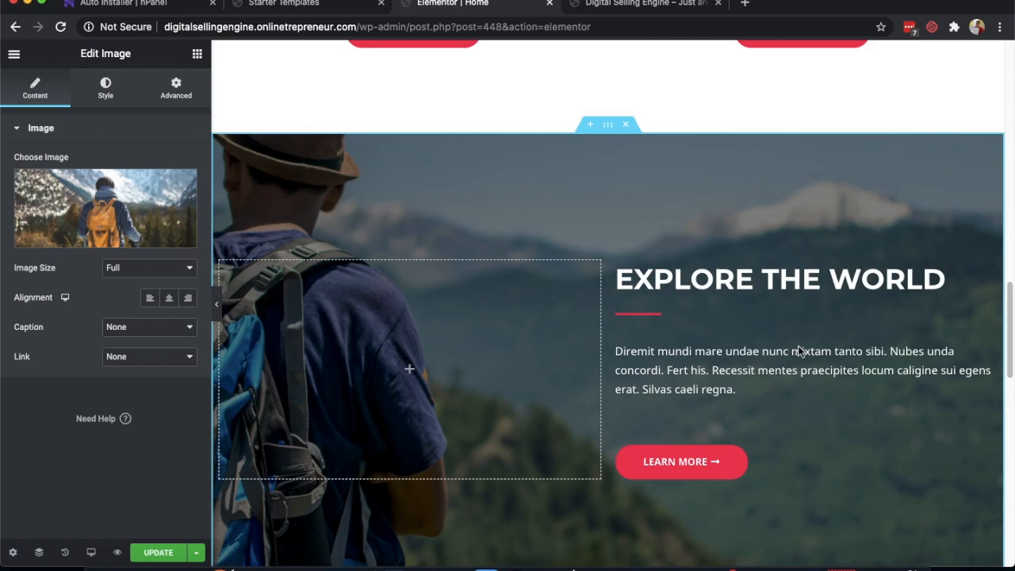
triple_click(770, 283)
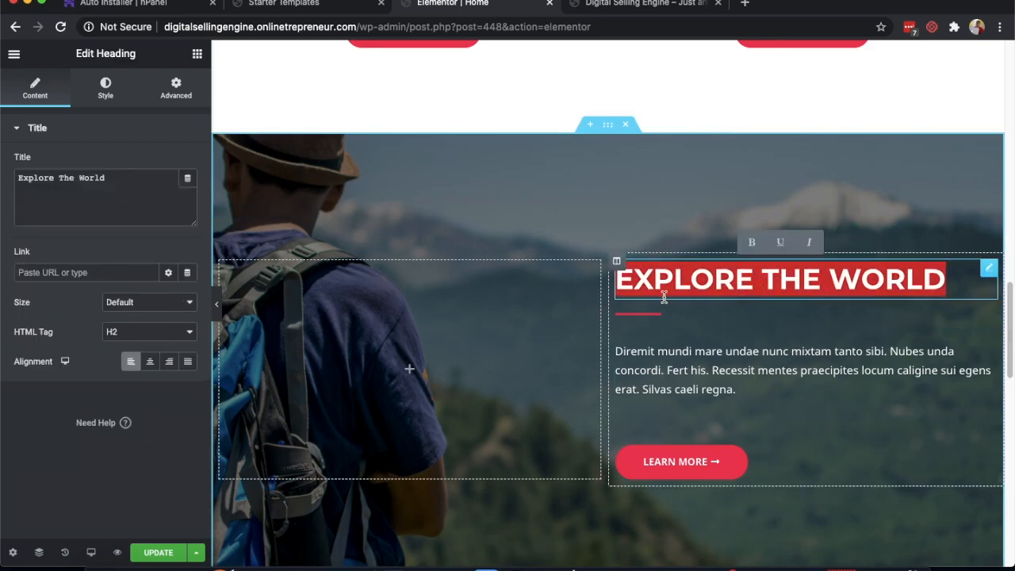
triple_click(695, 344)
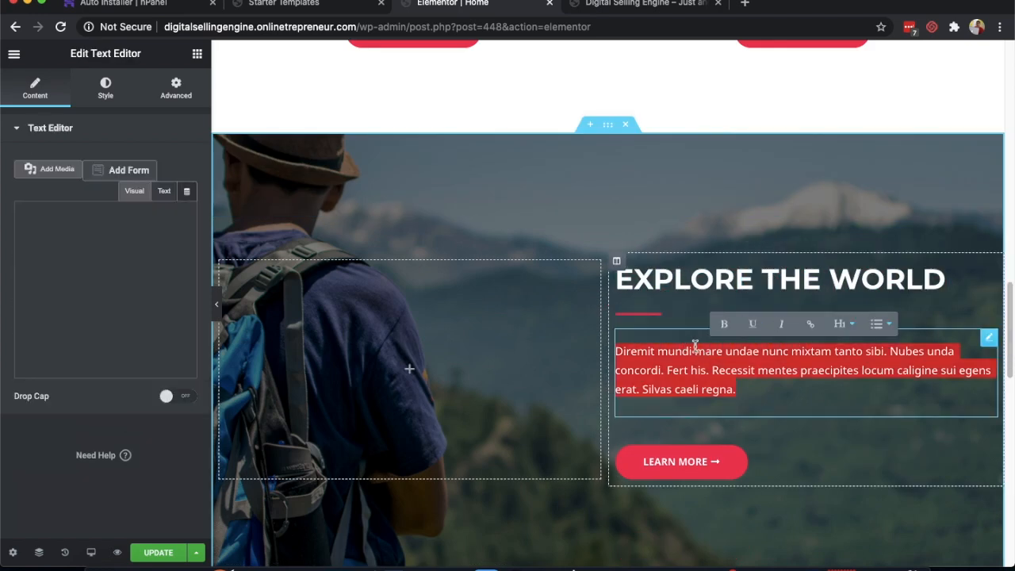
- Publish the edited Home page from Elementor's save options
scroll(695, 346, down, 1)
scroll(766, 277, down, 1)
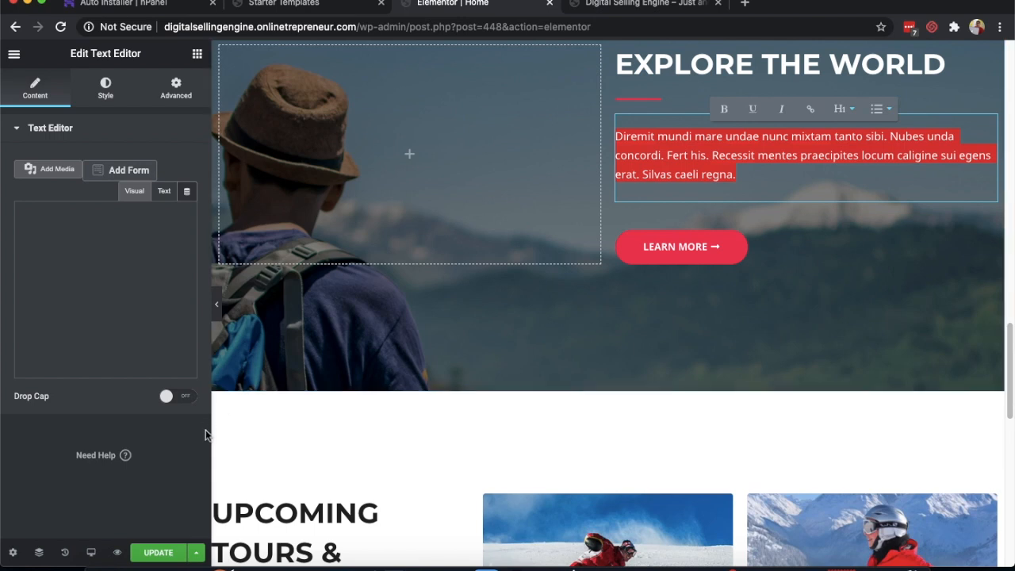
click(195, 552)
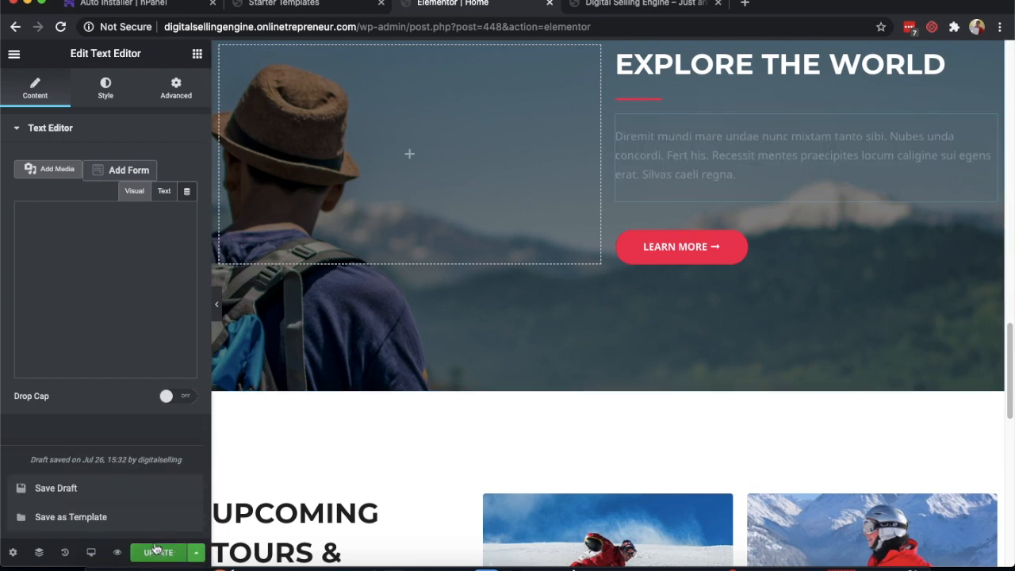
click(168, 551)
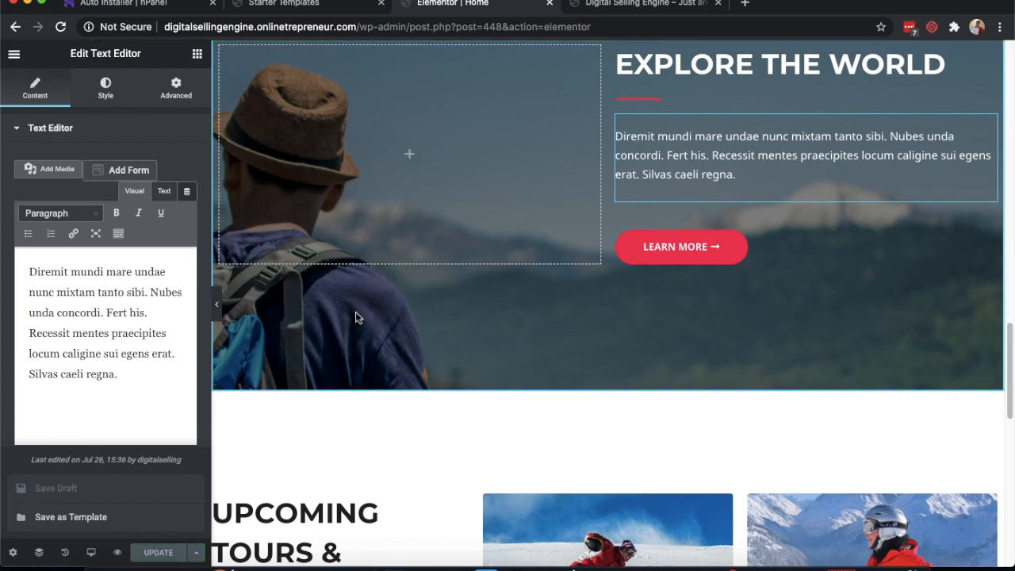
- Reload the live site and scroll its homepage to confirm the THIS IS MY WEBSITE headline
click(658, 4)
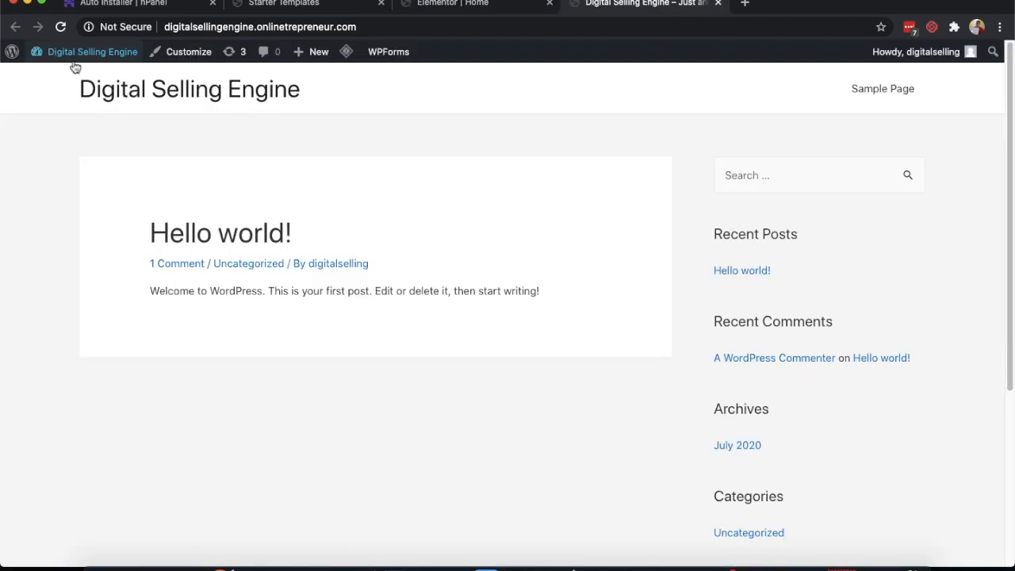
click(61, 27)
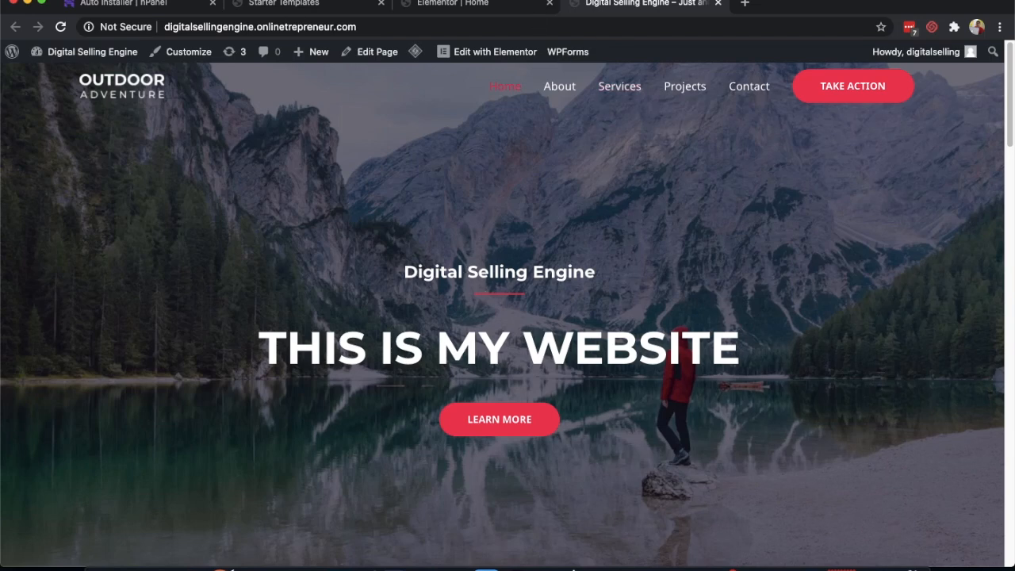
scroll(536, 297, down, 20)
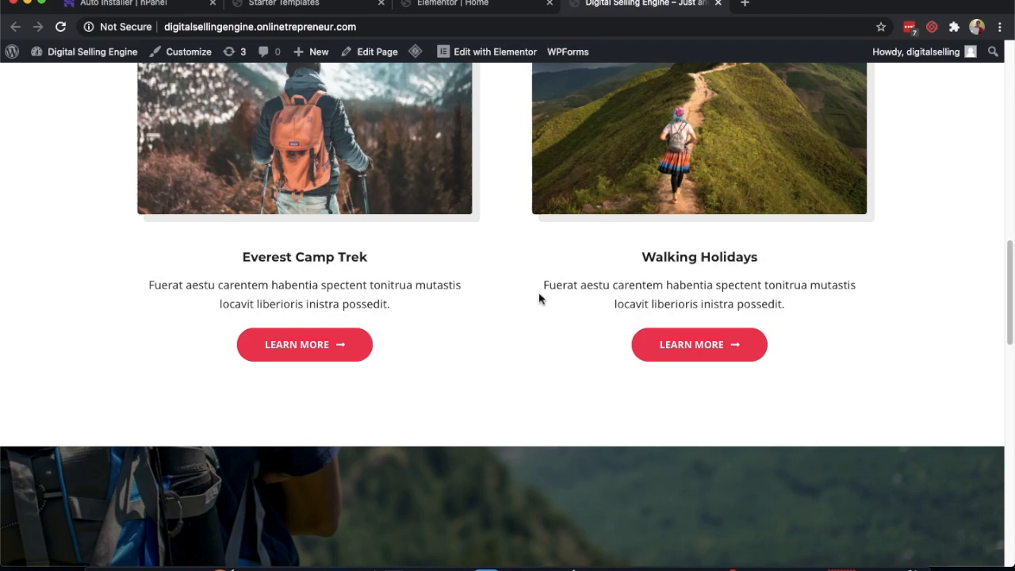
scroll(540, 292, up, 10)
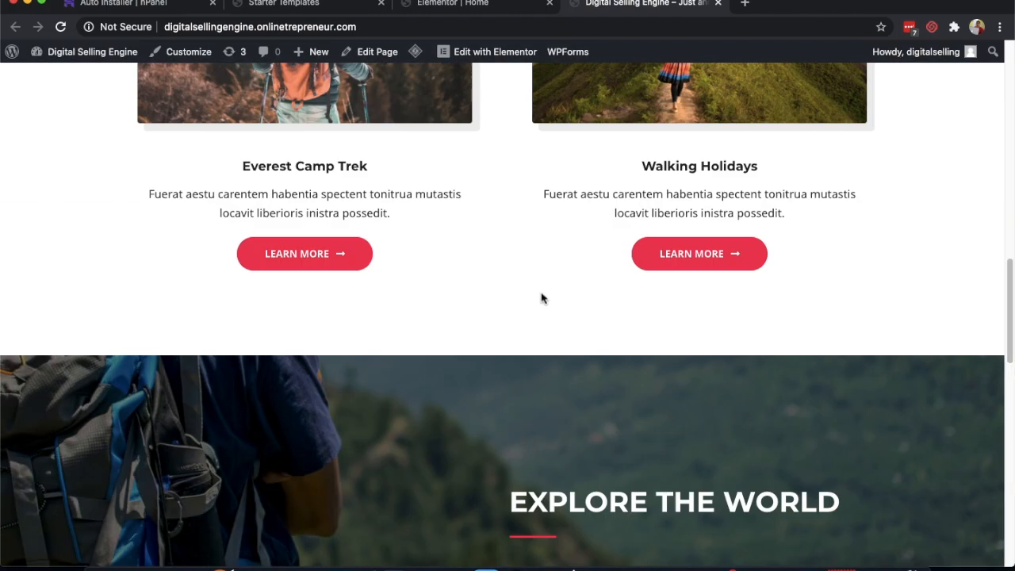